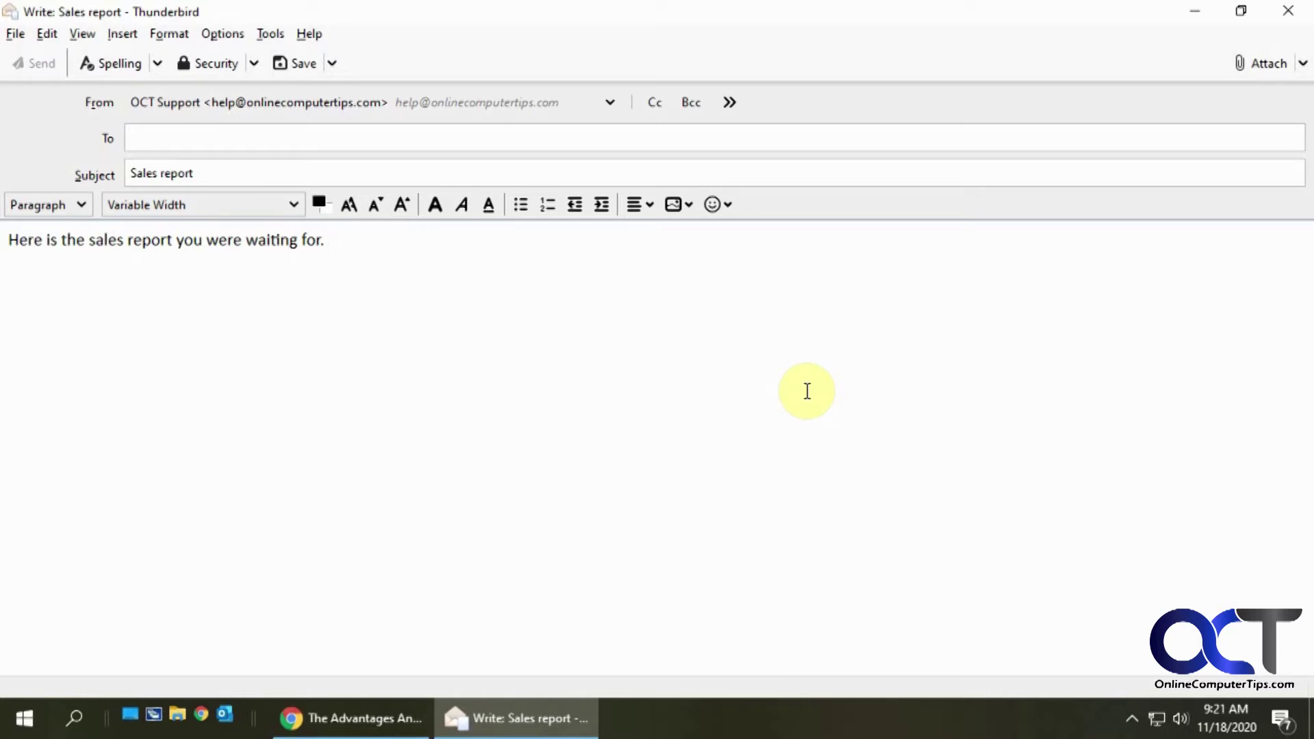
Bring up the Windows emoji panel at the end of the 'Sales report' sentence.
key("super+period")
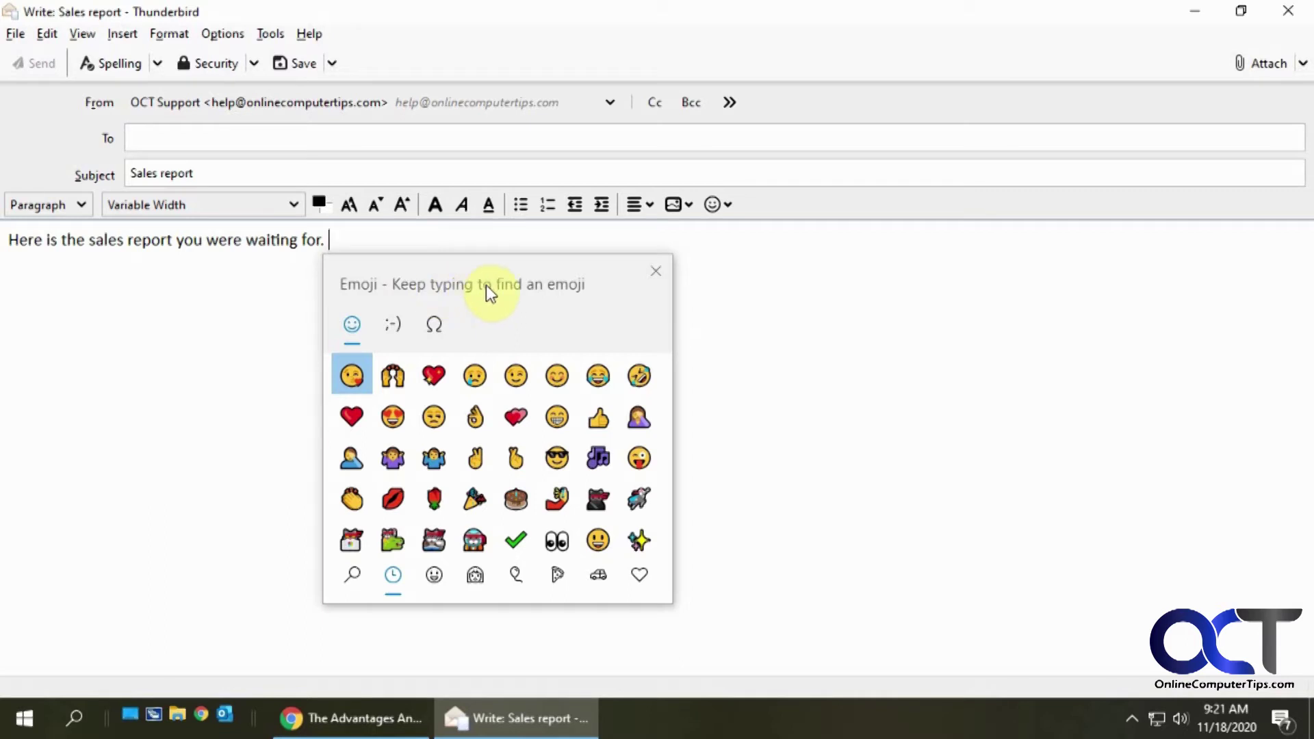
left_click(395, 582)
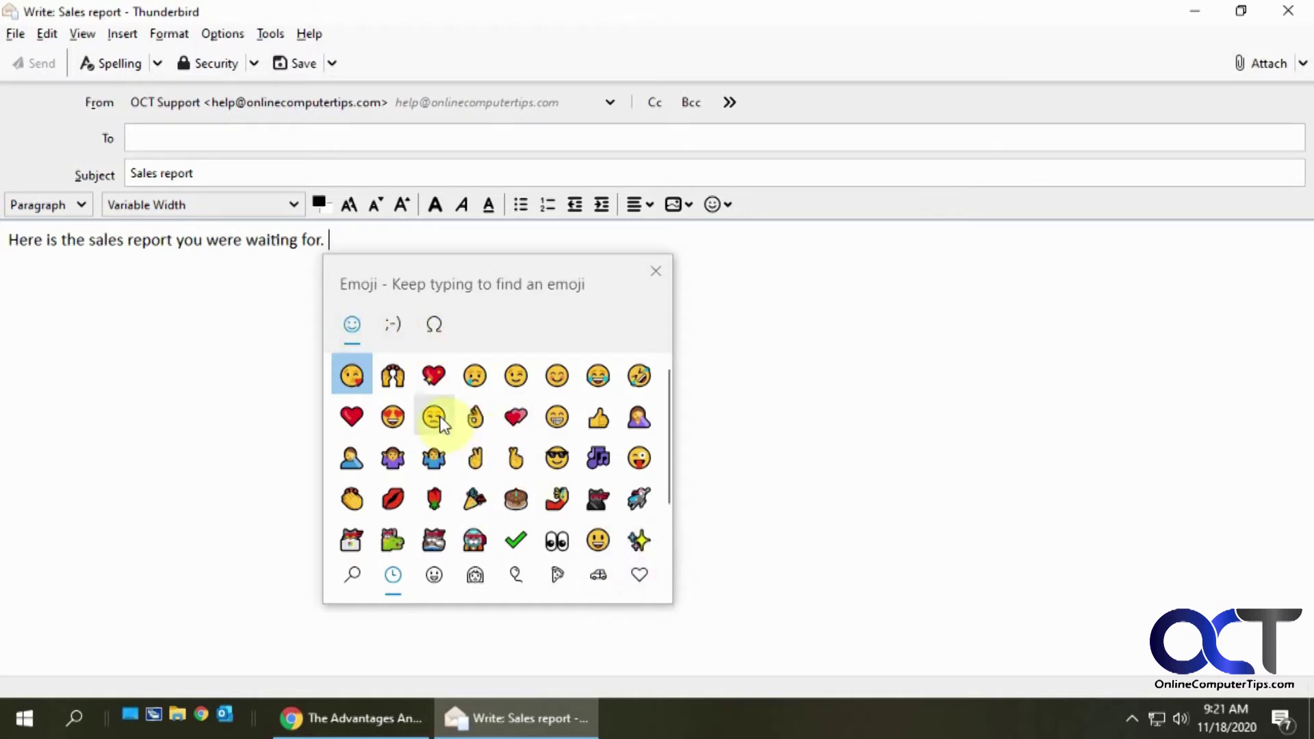
left_click(395, 327)
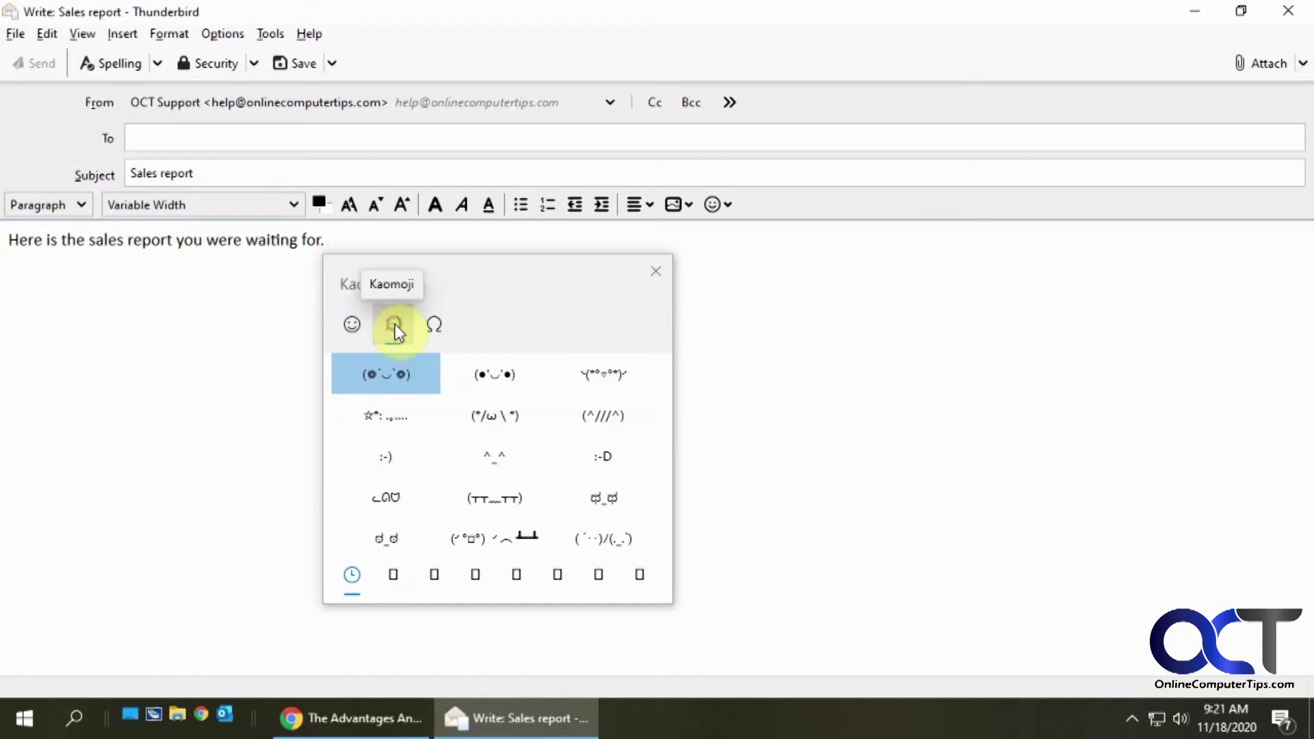
left_click(479, 577)
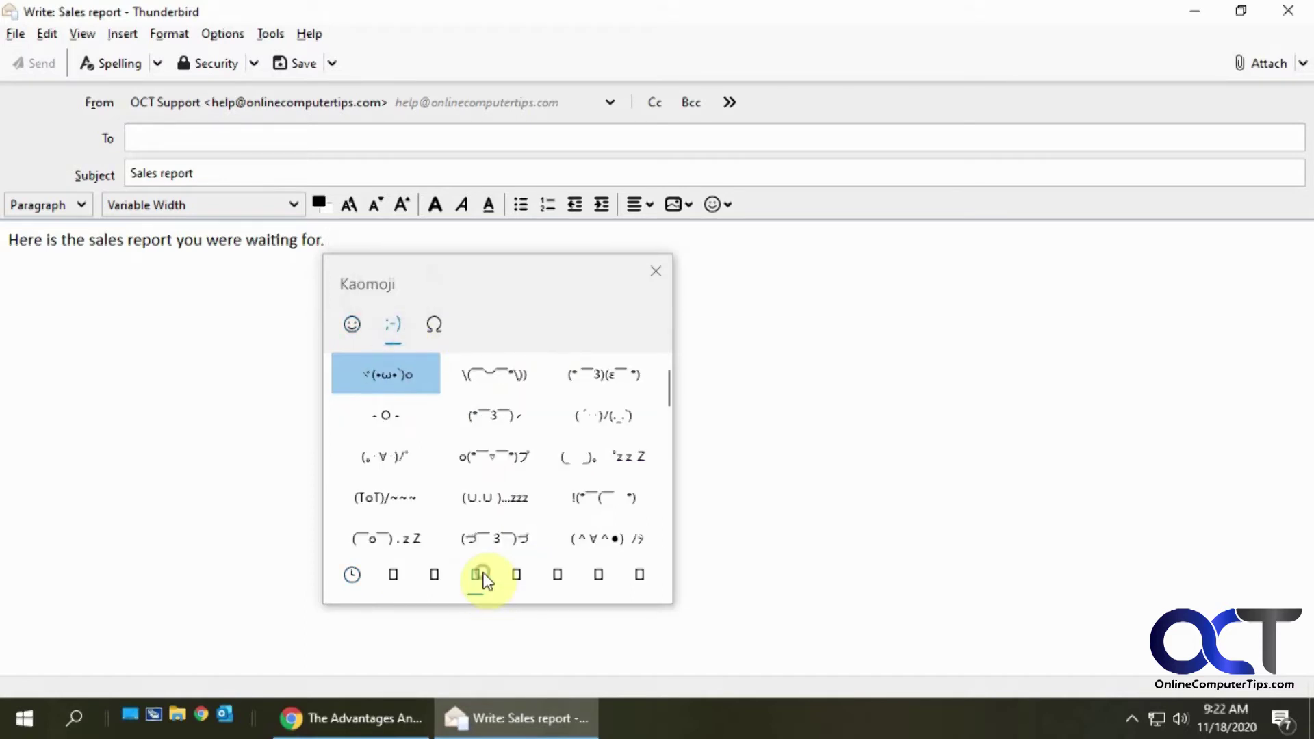
left_click(516, 576)
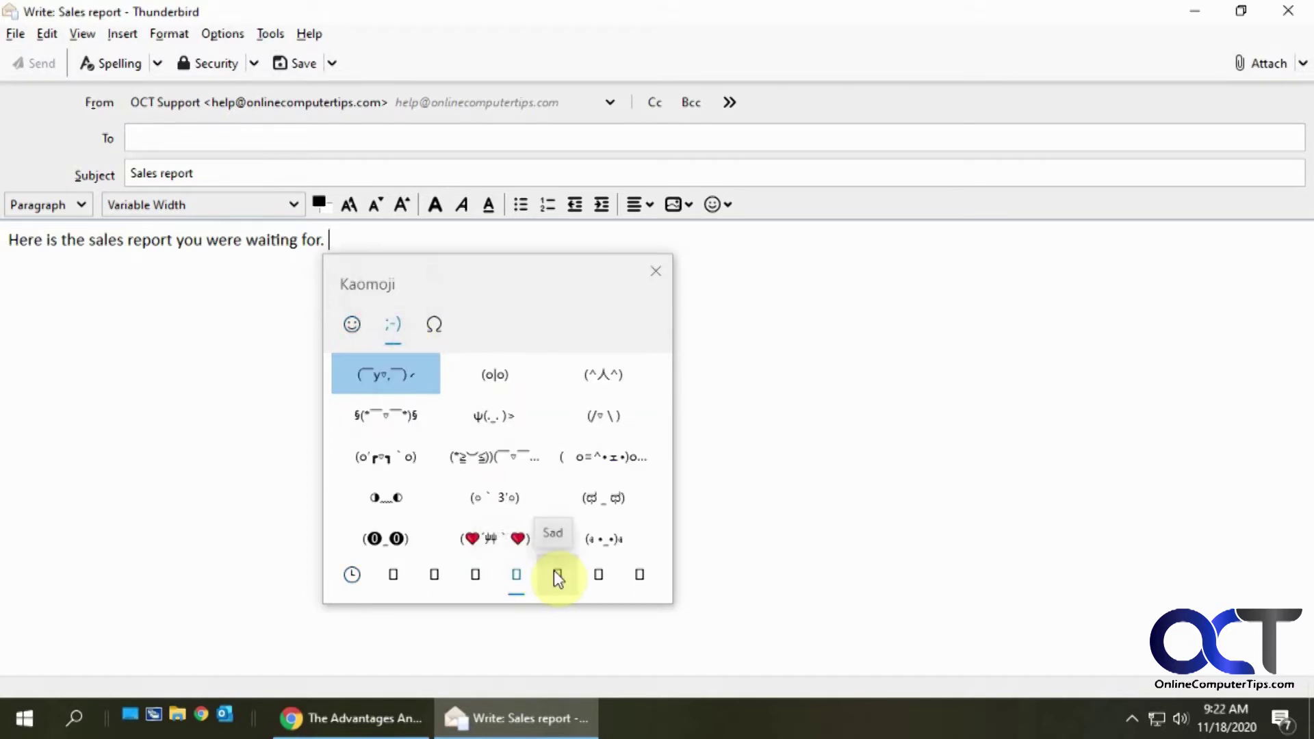
left_click(556, 573)
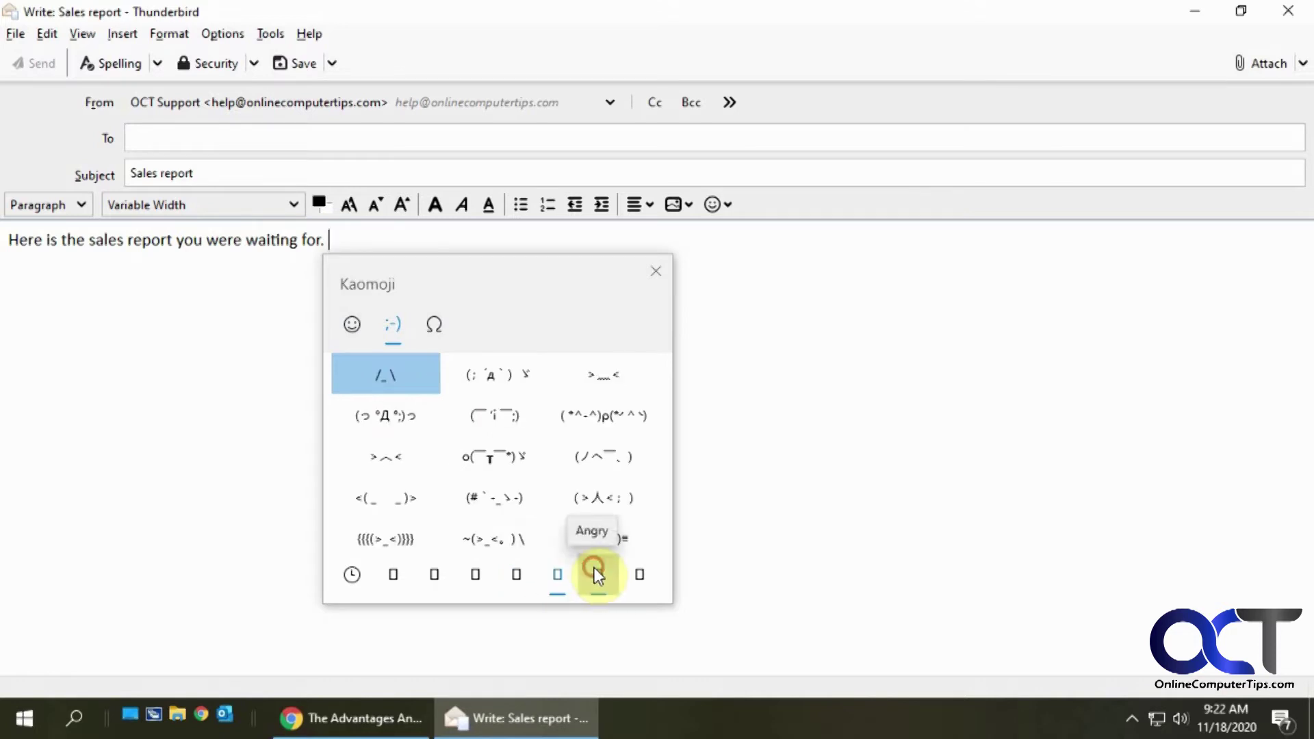
left_click(597, 575)
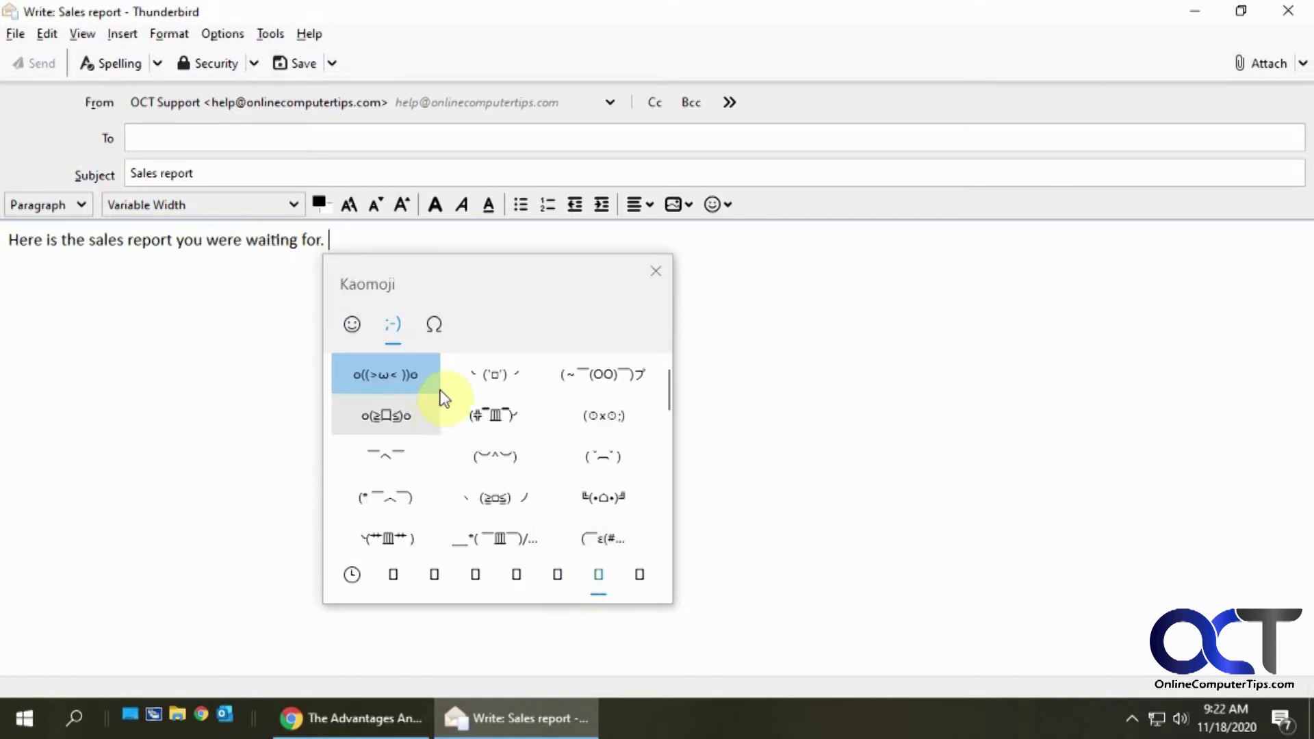
left_click(434, 326)
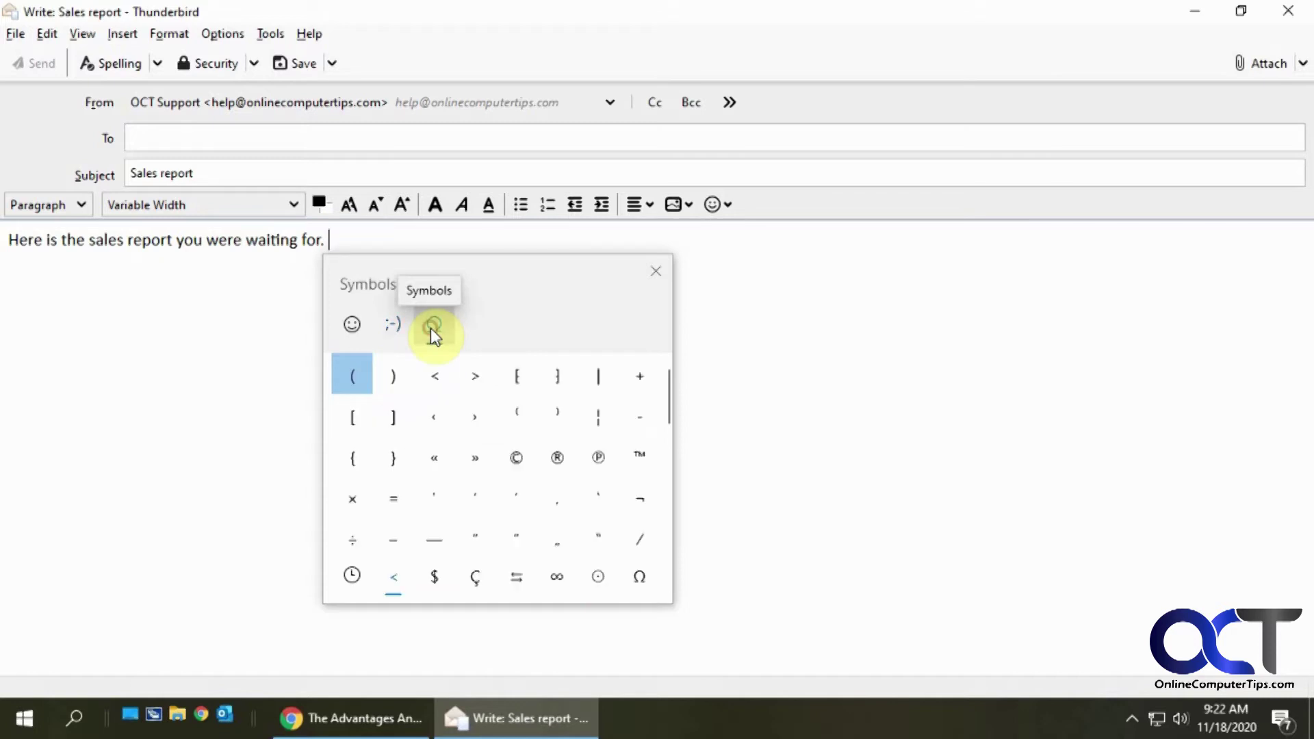
scroll(525, 467, "down", 4)
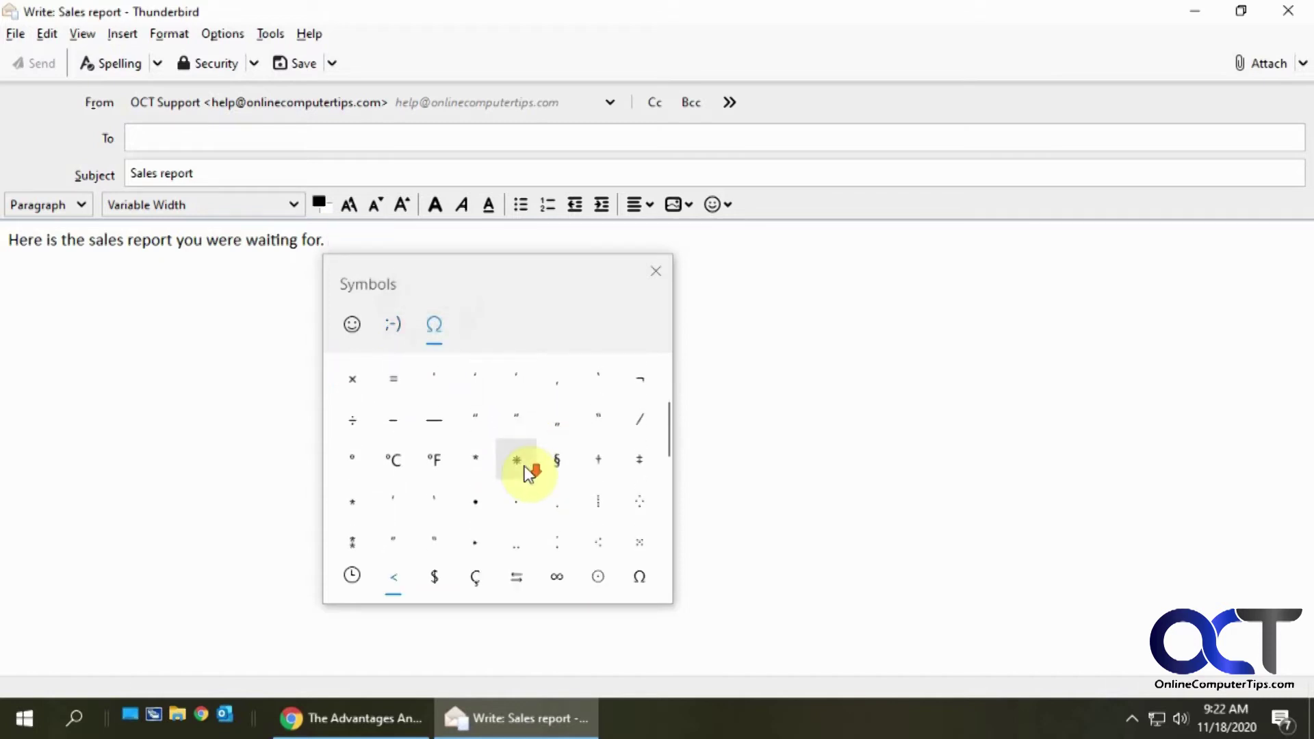
left_click(480, 579)
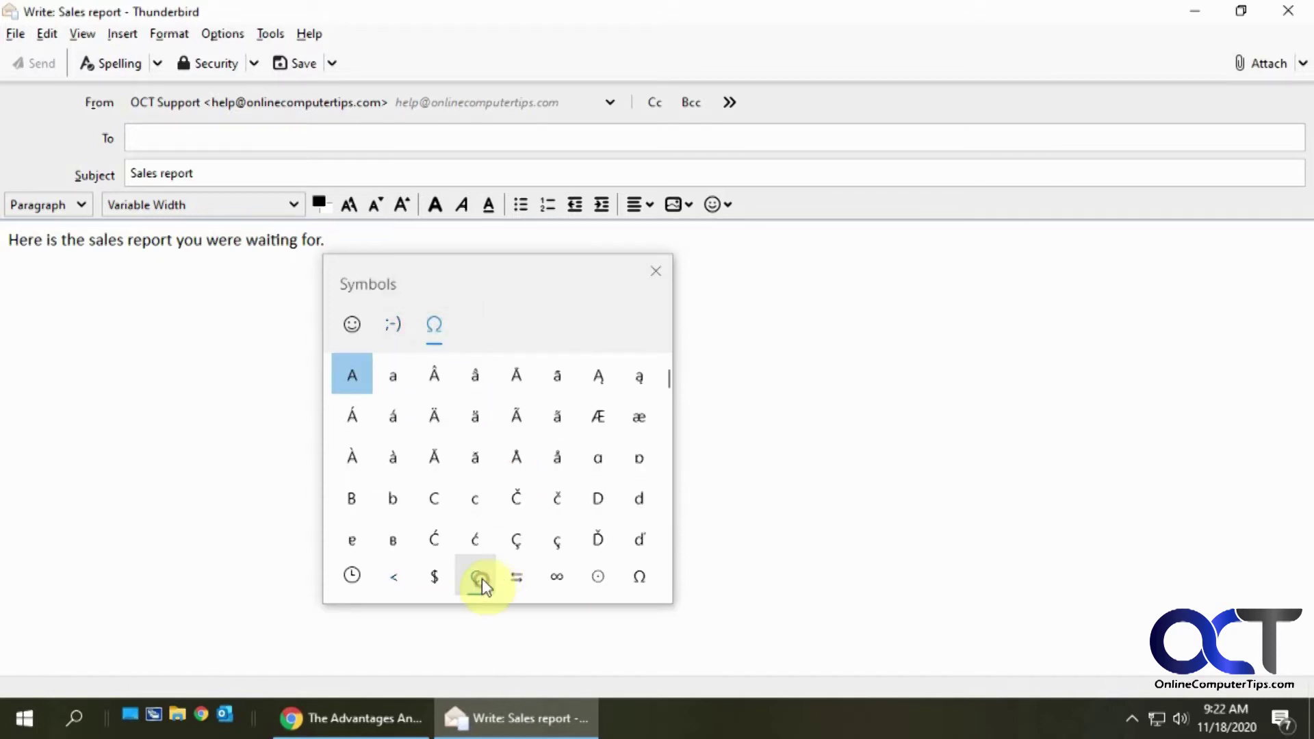
left_click(519, 577)
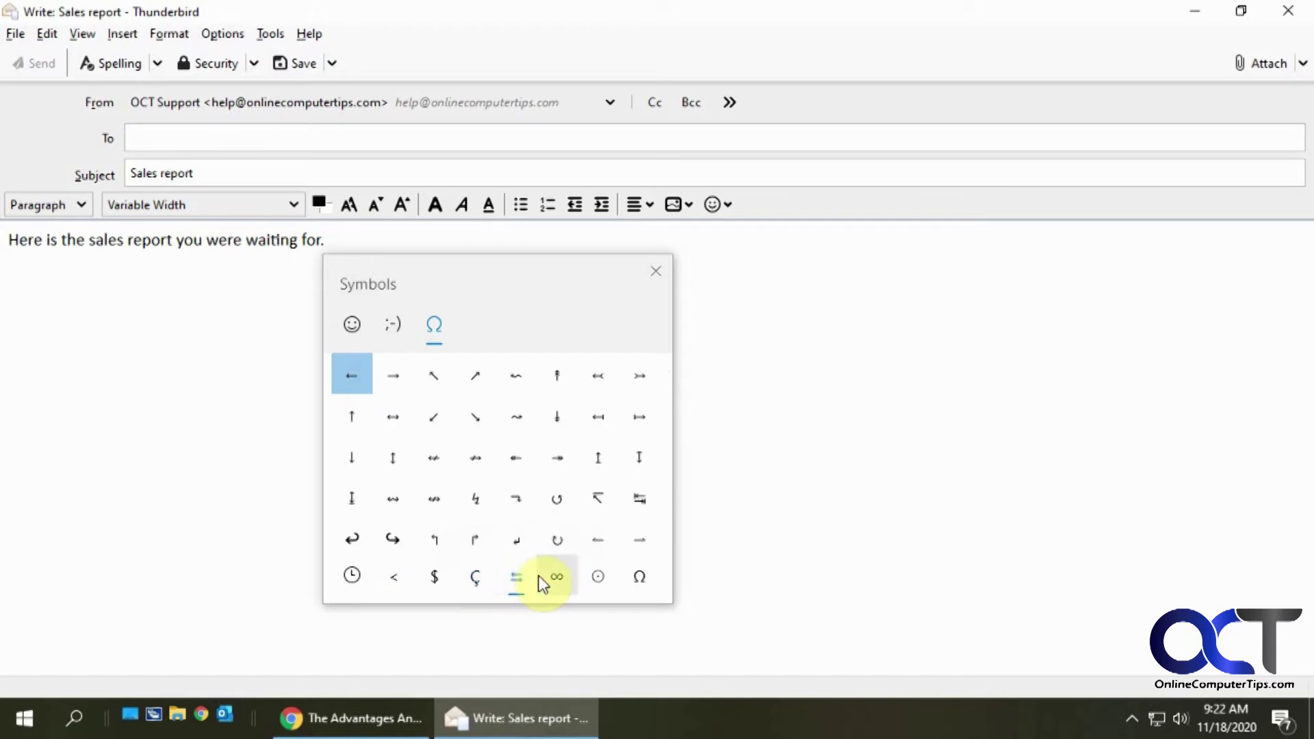
left_click(555, 576)
left_click(598, 578)
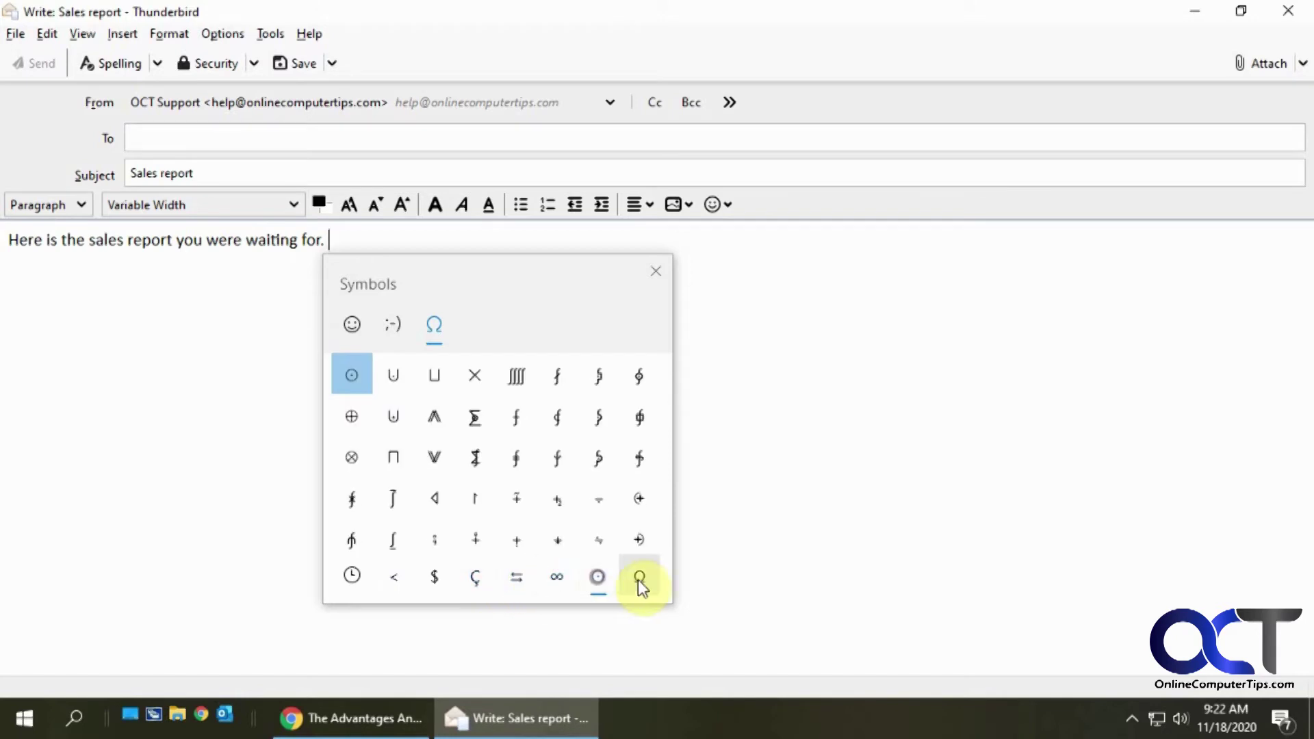
left_click(639, 578)
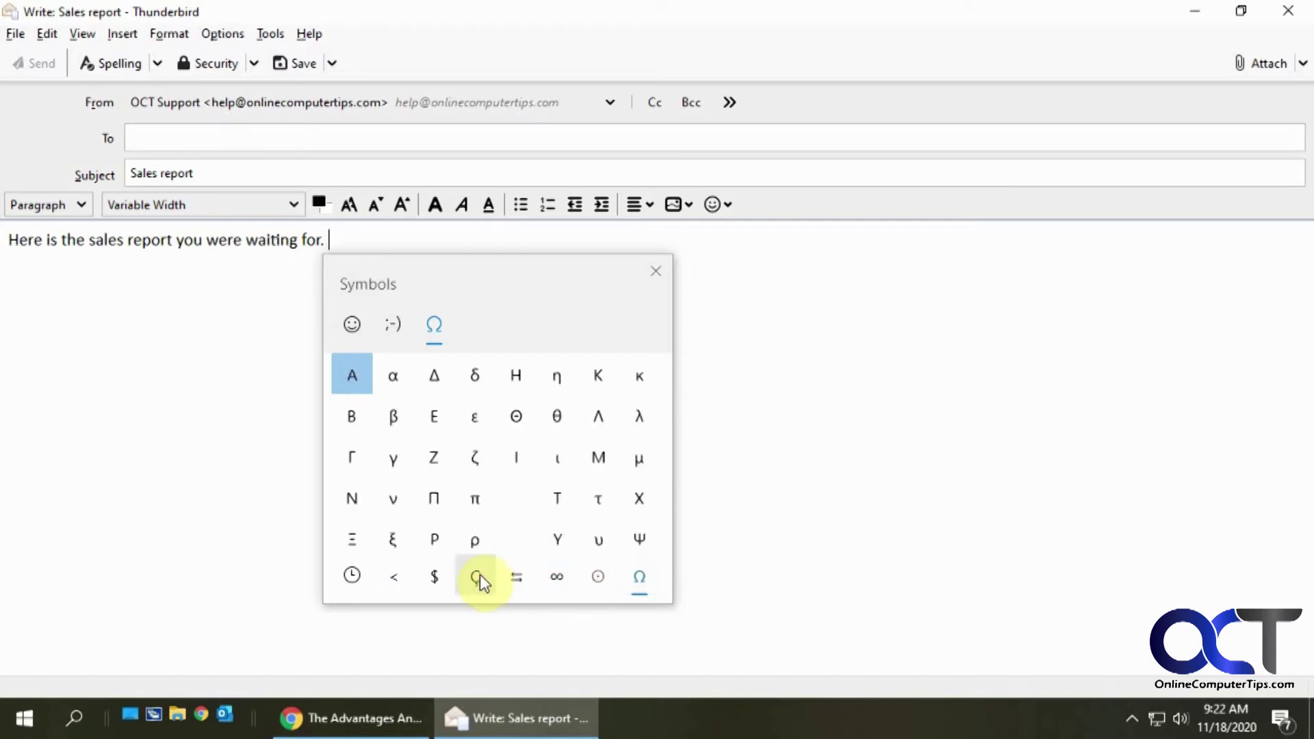
left_click(437, 577)
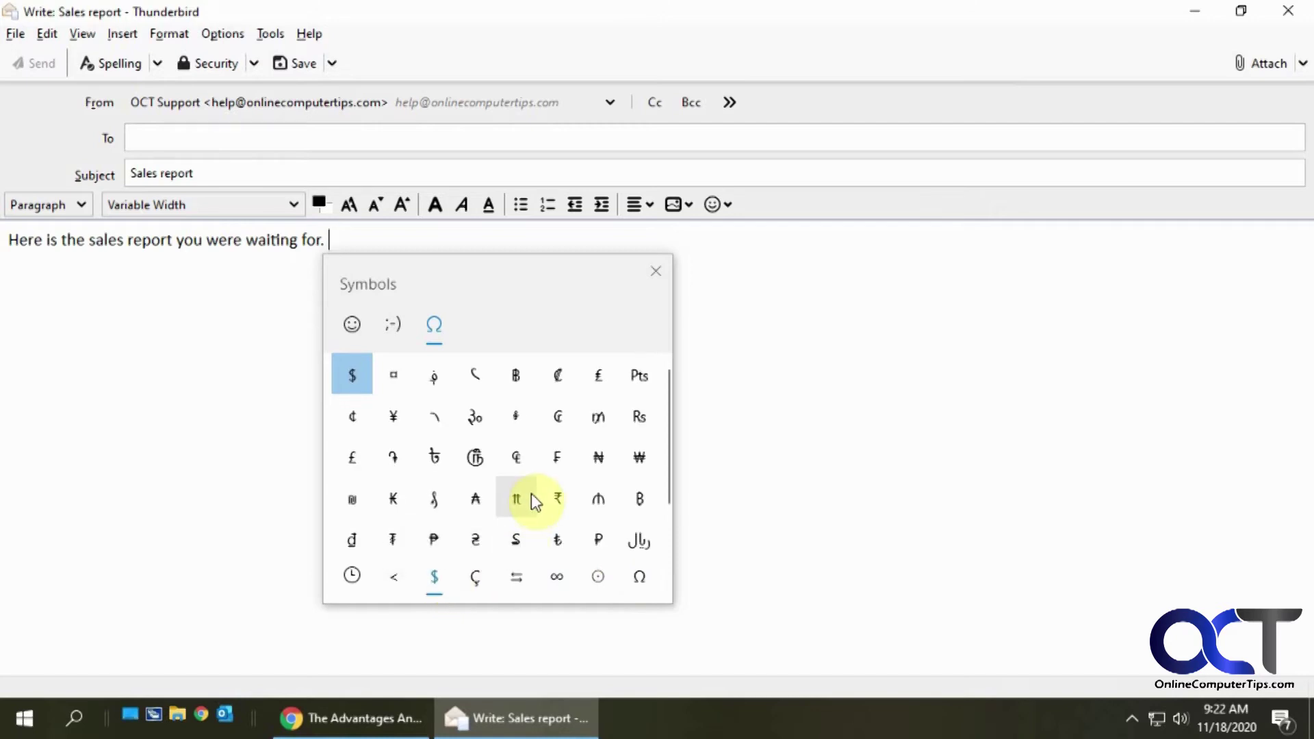
left_click(342, 326)
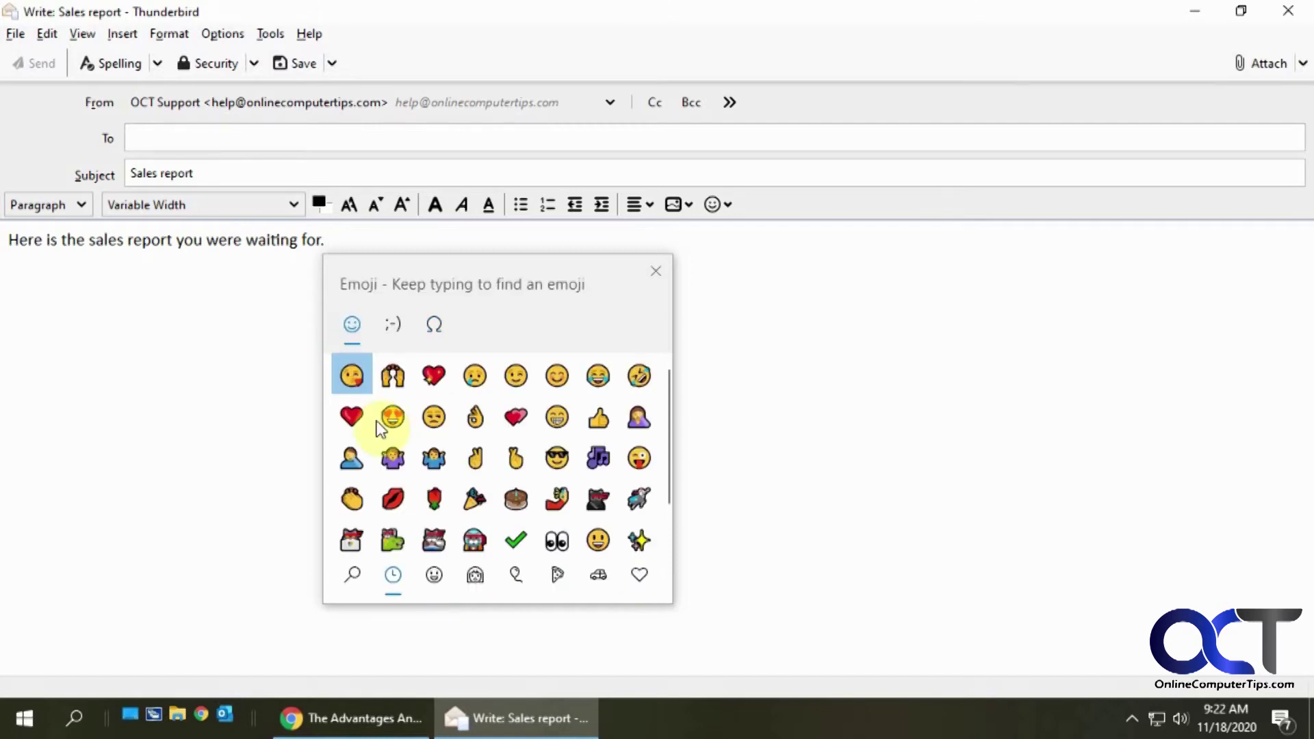
Search 'dog', insert the second dog emoji after the sentence, close the picker, and start a new line.
left_click(351, 571)
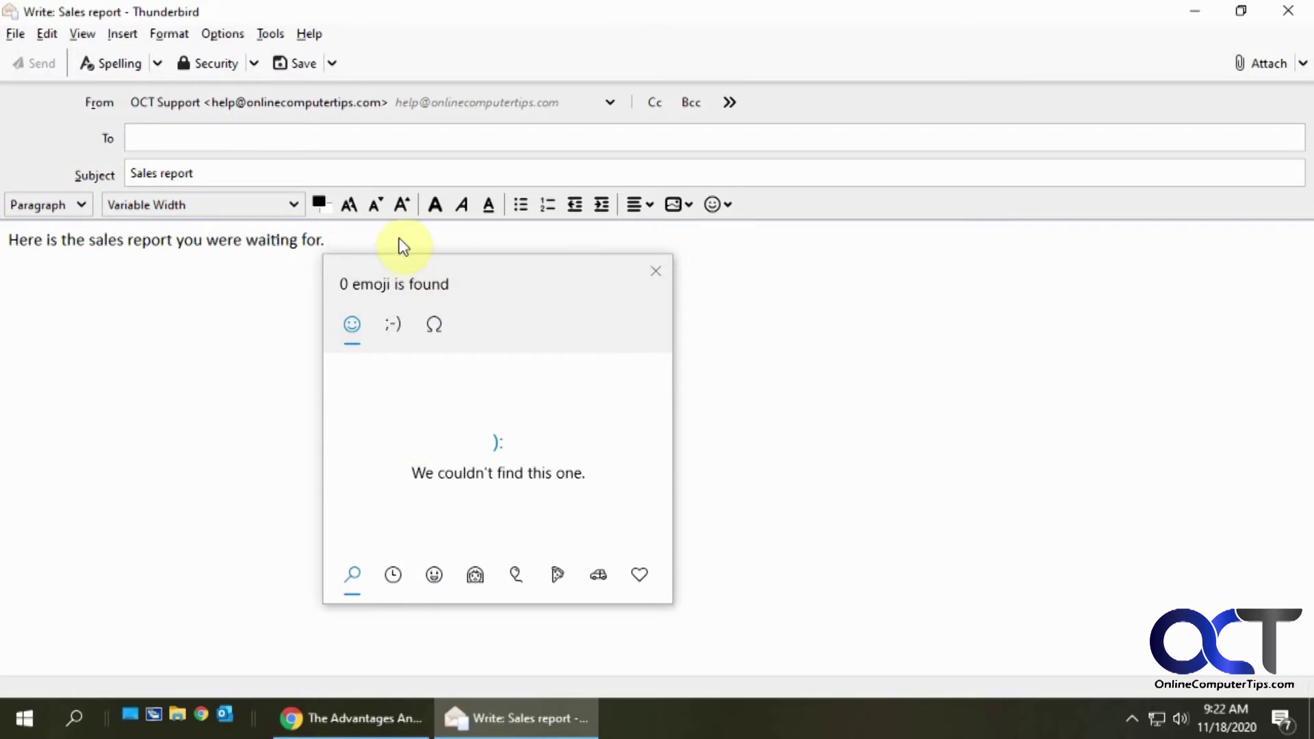
type("d")
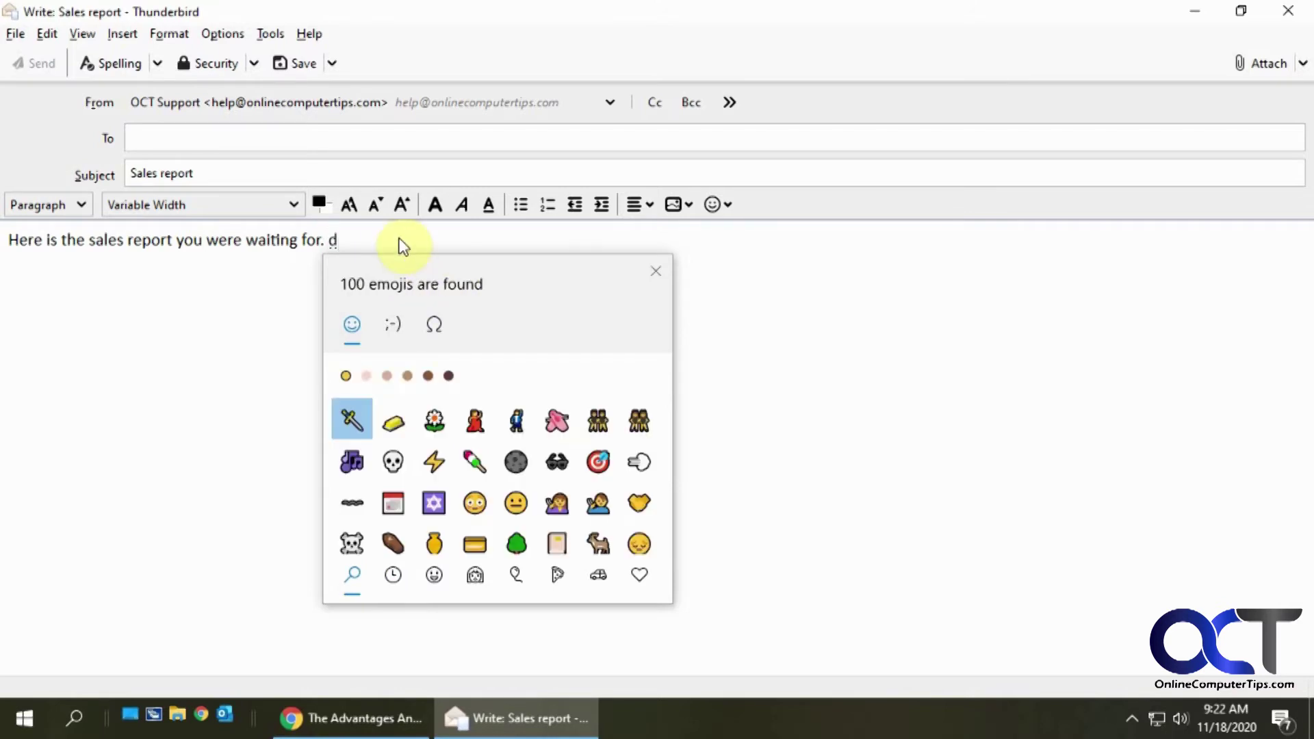
type("og")
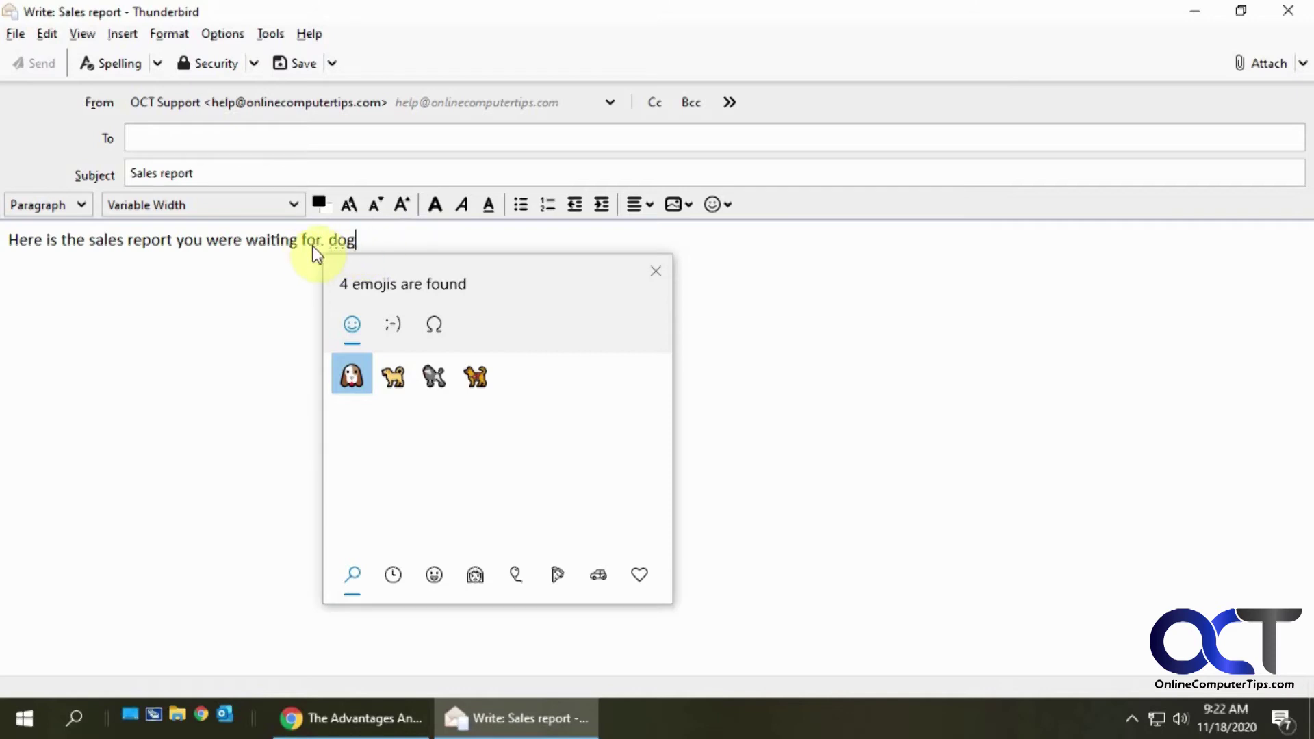
left_click(406, 377)
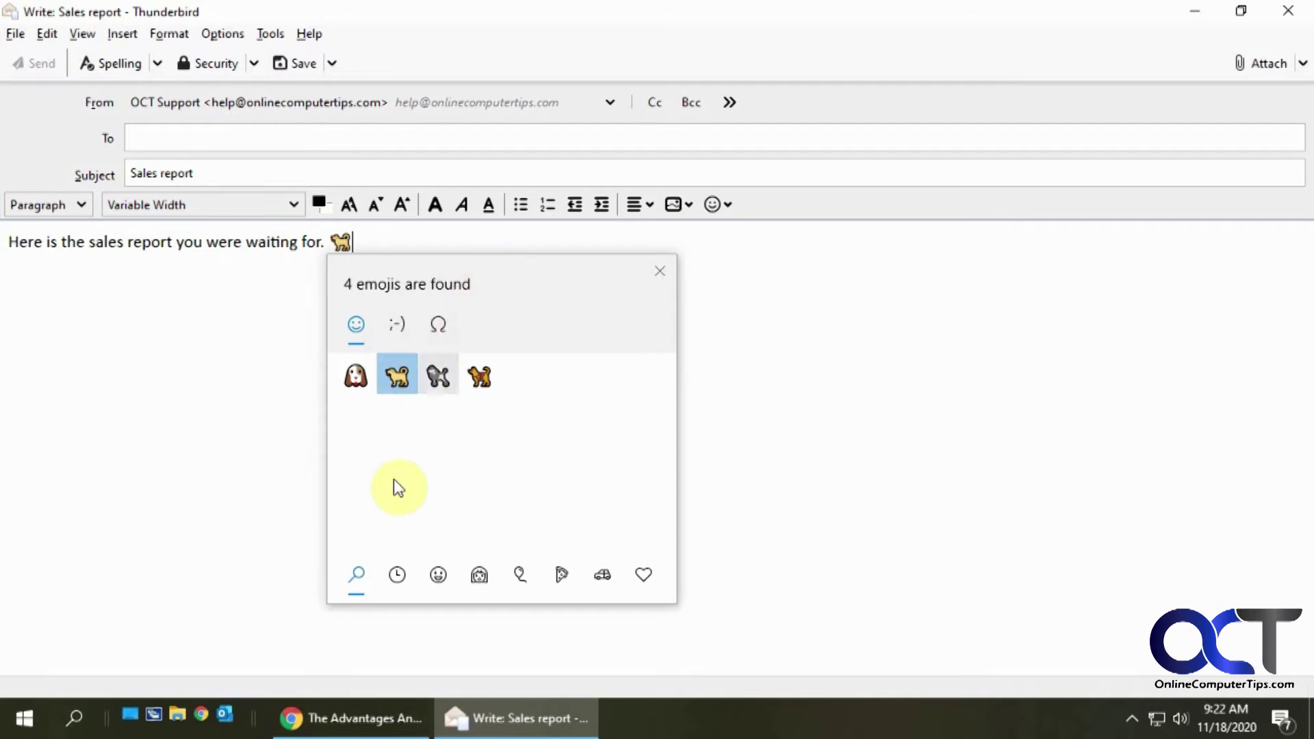
left_click(398, 575)
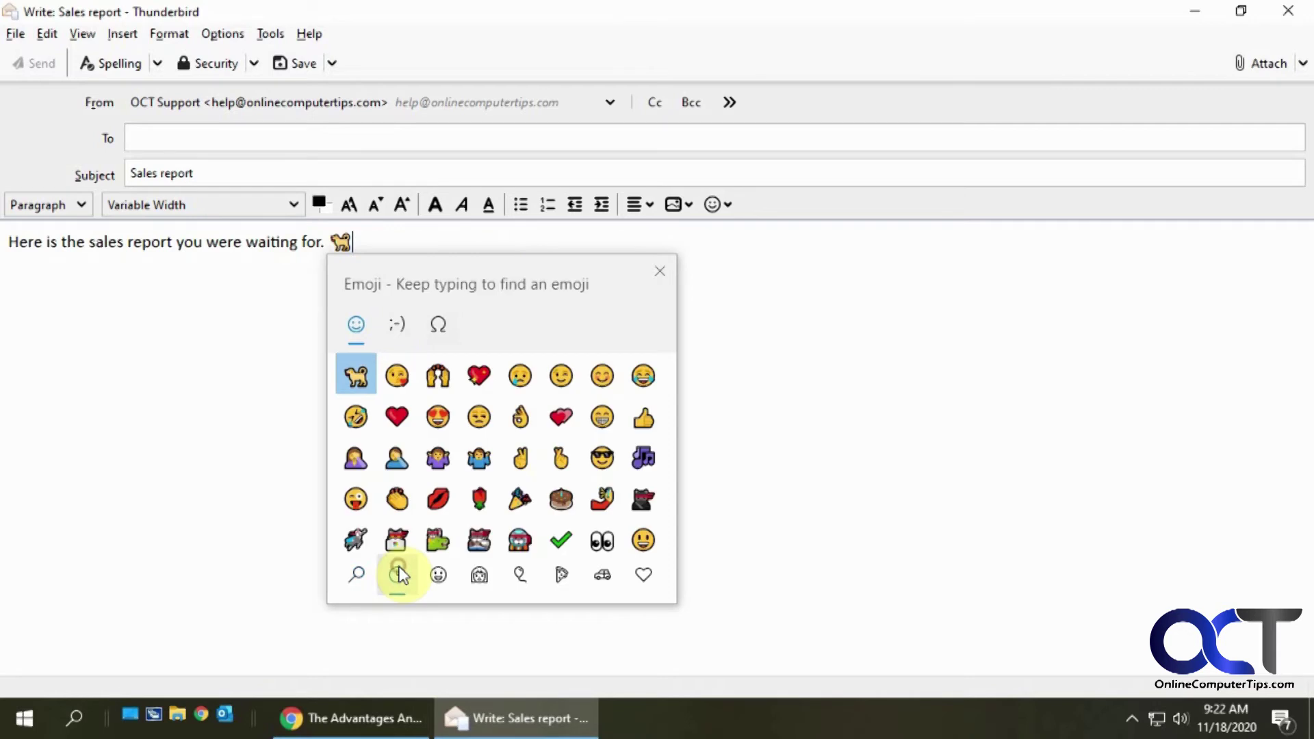
left_click(406, 245)
key("Return")
key("Return")
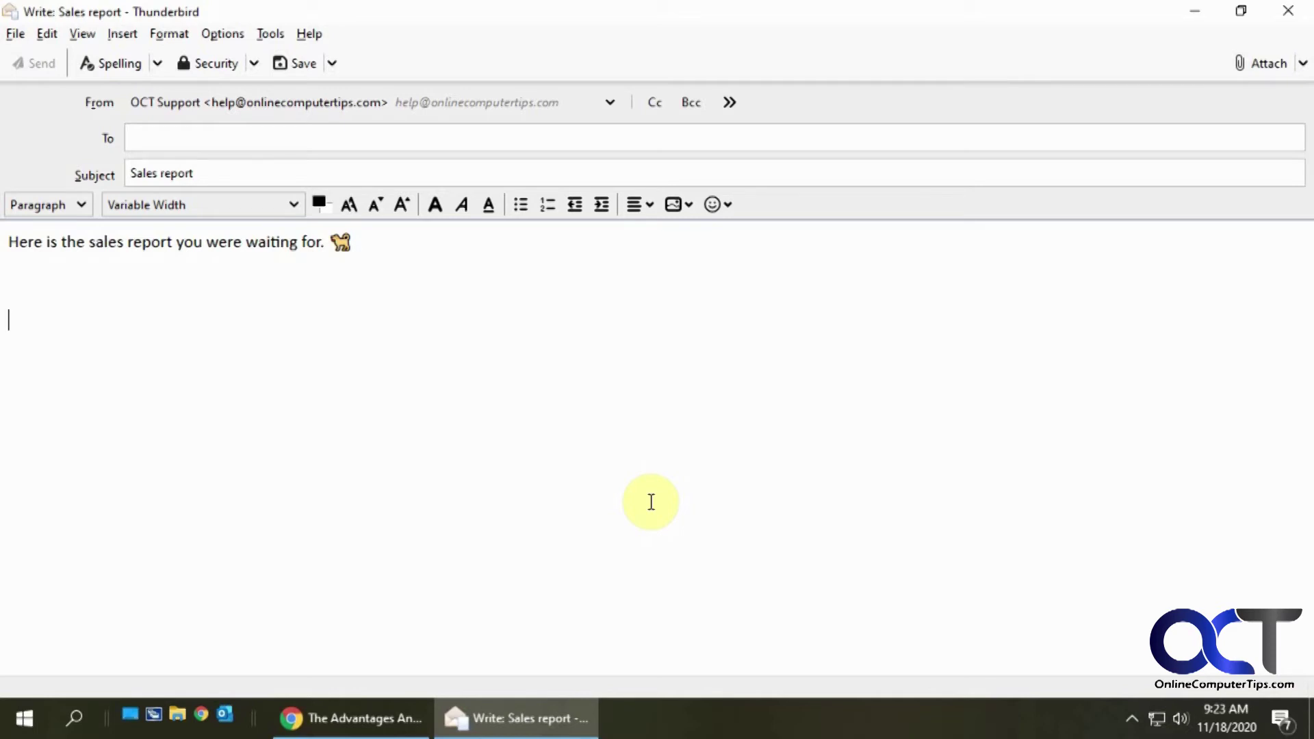
Insert the OK-hand emoji on the new line below the sentence.
key("super+period")
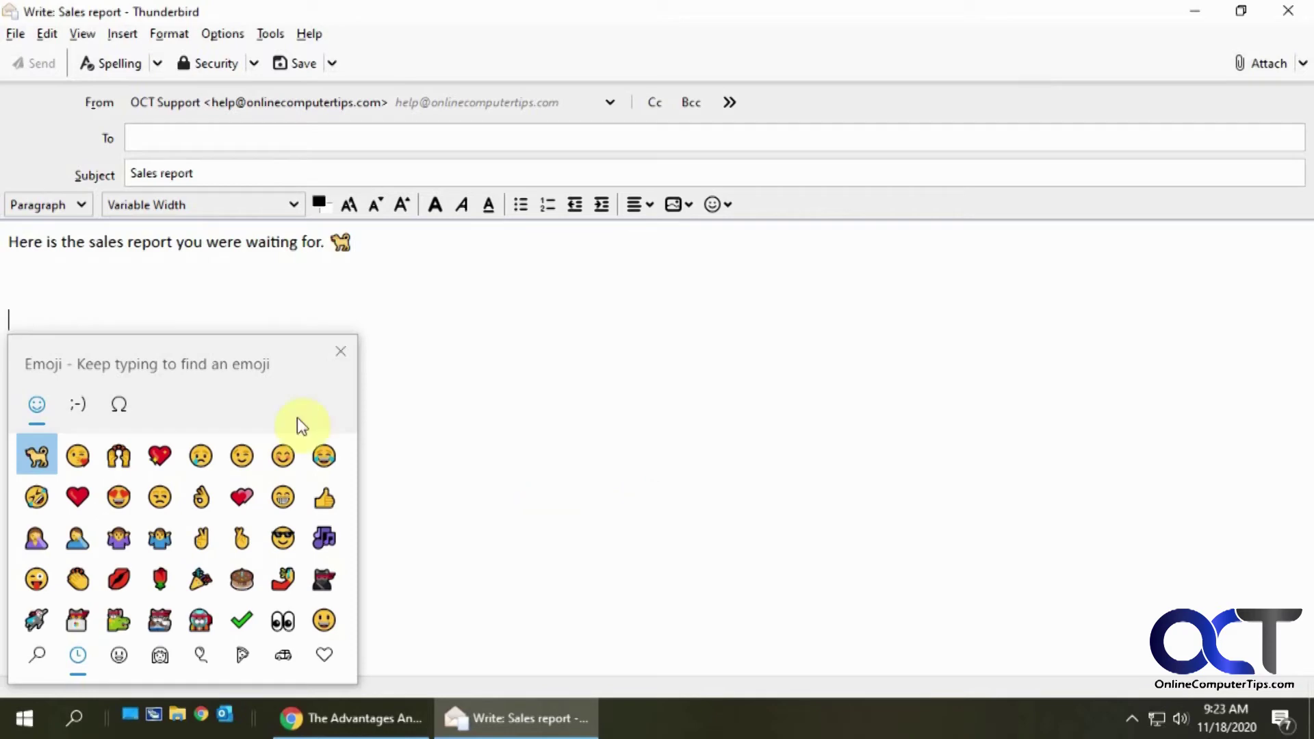
left_click_drag(237, 347, 471, 317)
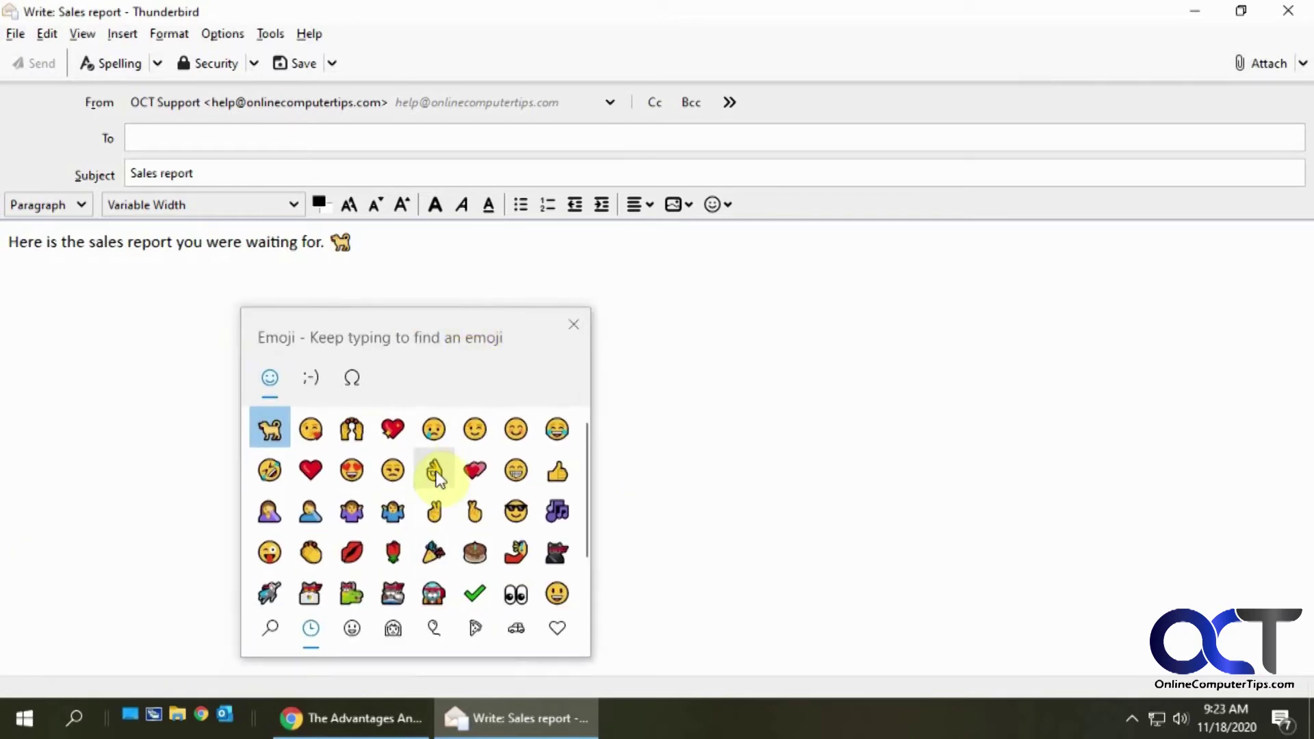
left_click(438, 471)
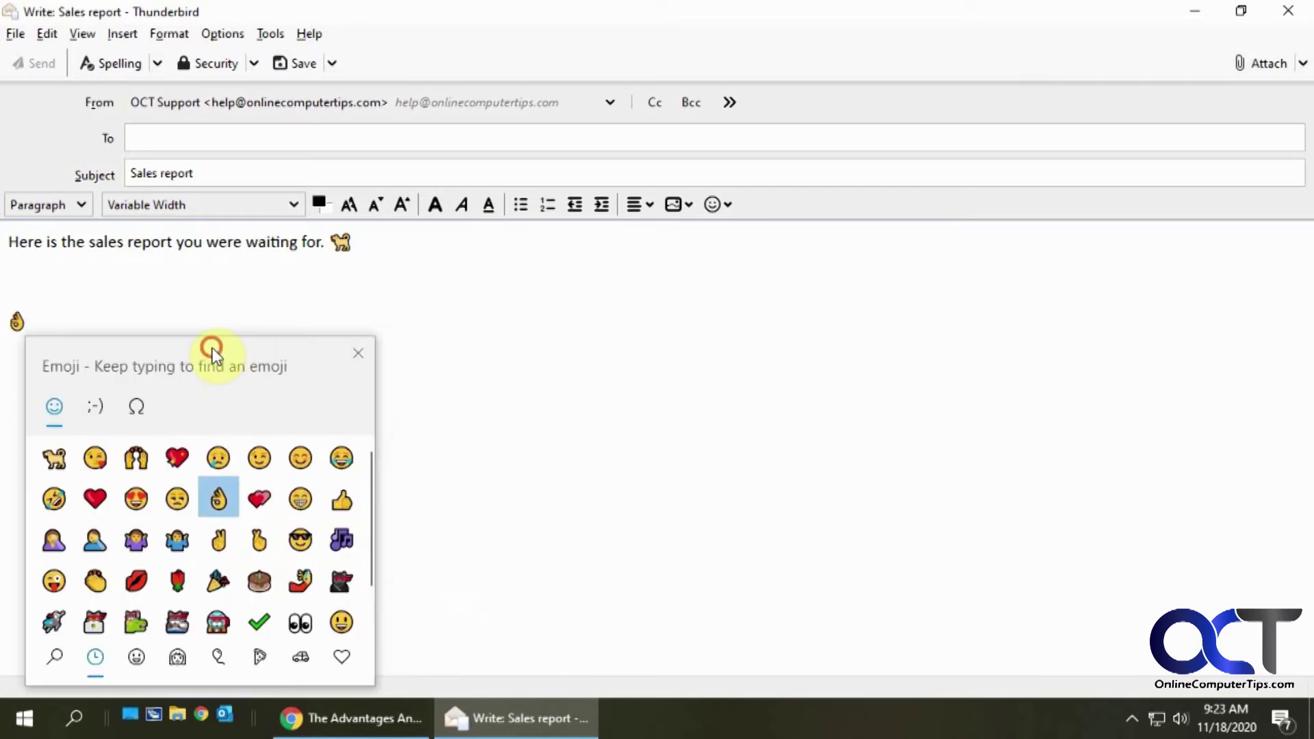
left_click_drag(212, 352, 527, 314)
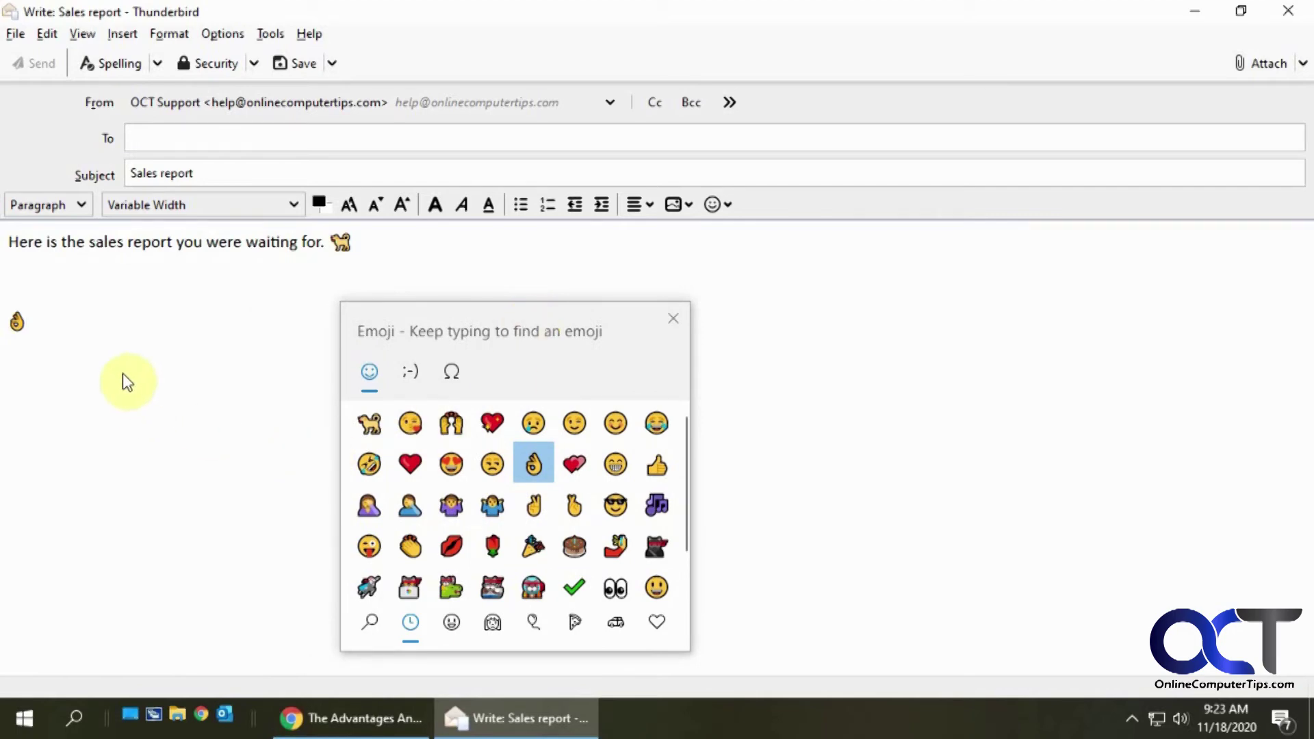
Close the emoji panel and add two empty lines beneath the OK-hand emoji.
left_click(59, 352)
key("Return")
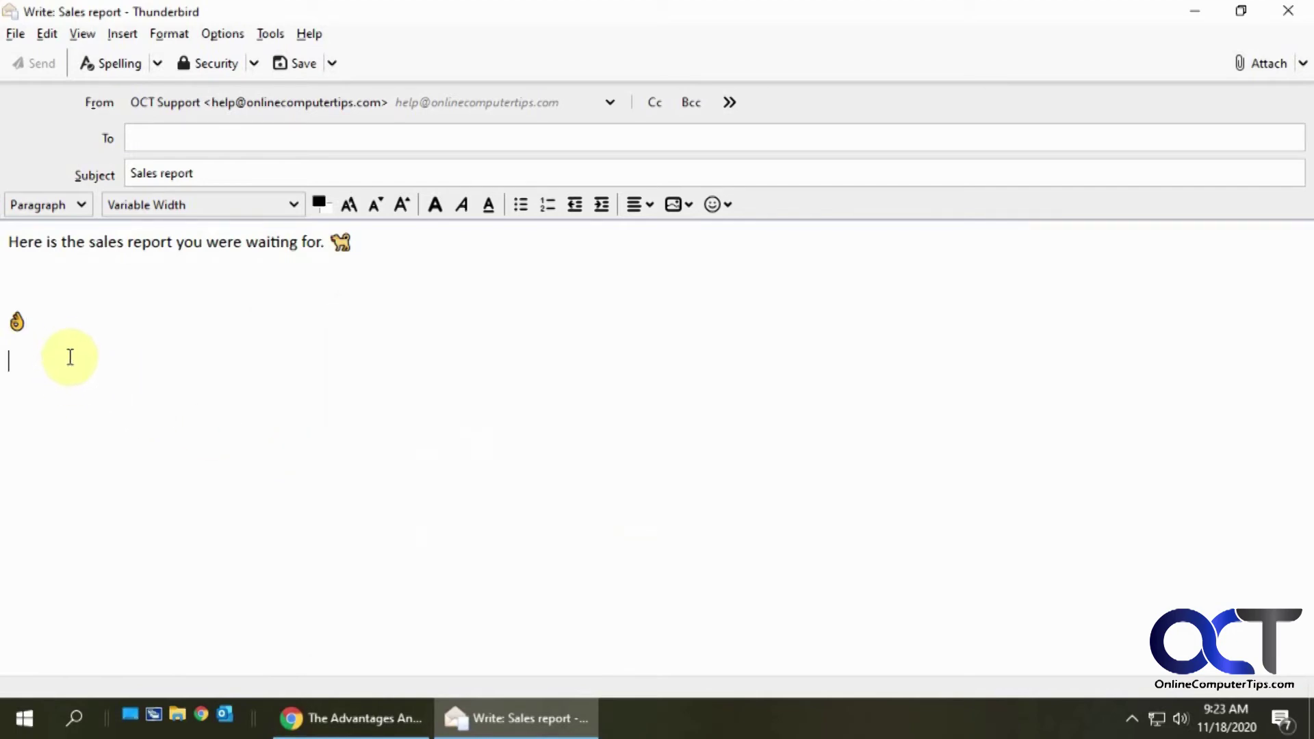
key("Return")
Insert the green emoji on the empty line and move the emoji panel toward the middle.
key("super+period")
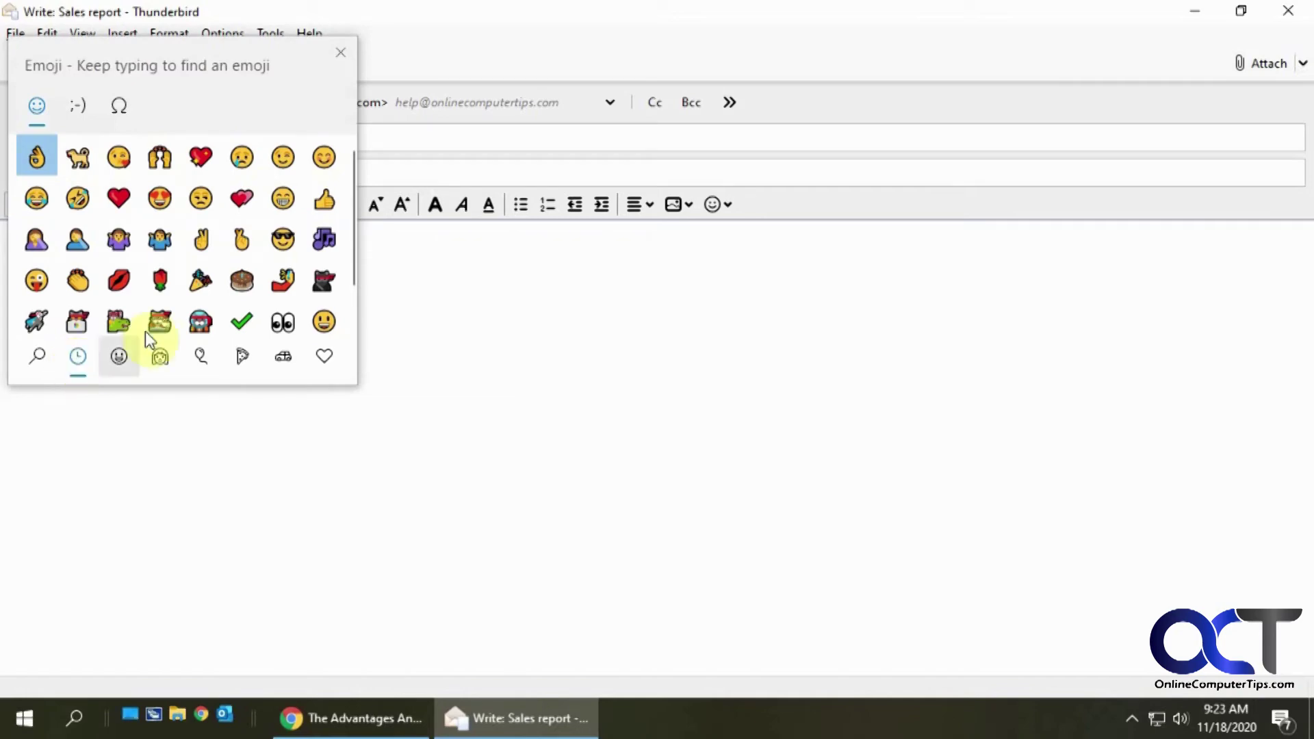
left_click(123, 321)
left_click_drag(247, 58, 701, 202)
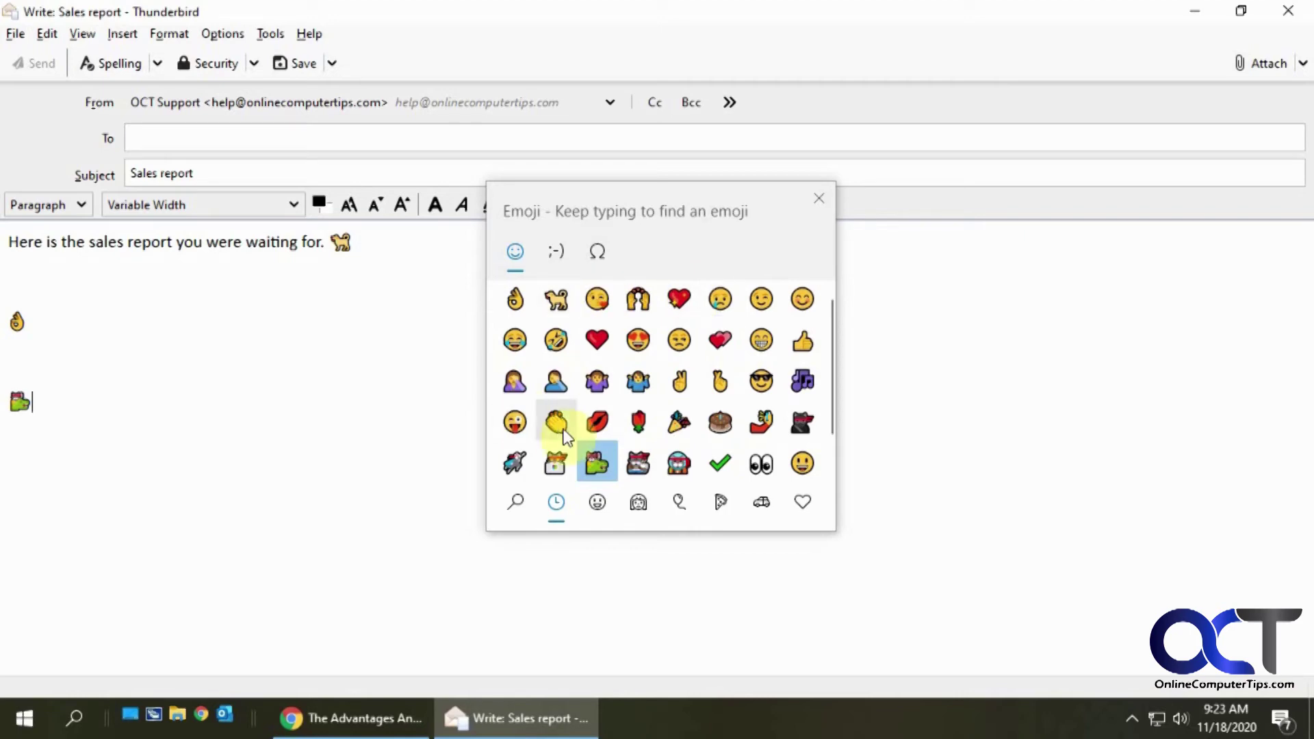
Dismiss the emoji panel and launch Emoji Viewer from the Start menu.
left_click(26, 720)
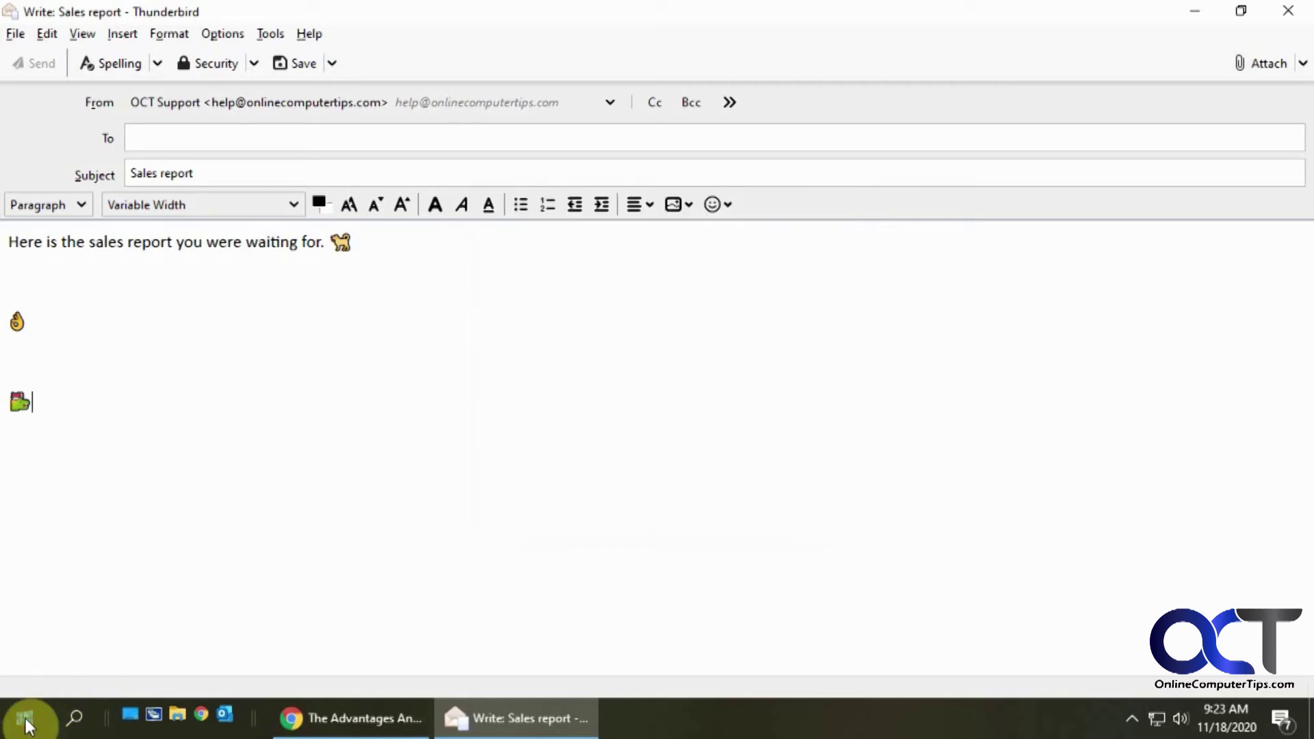
left_click(26, 720)
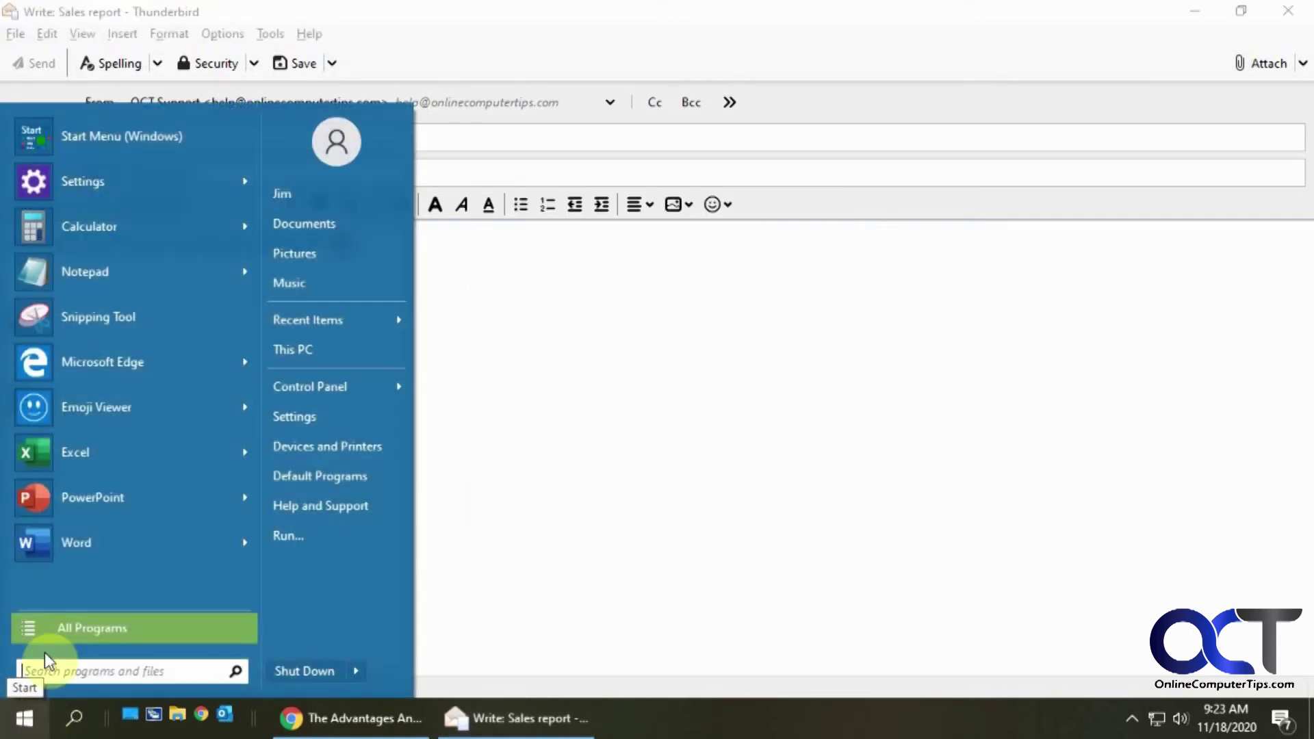
left_click(121, 407)
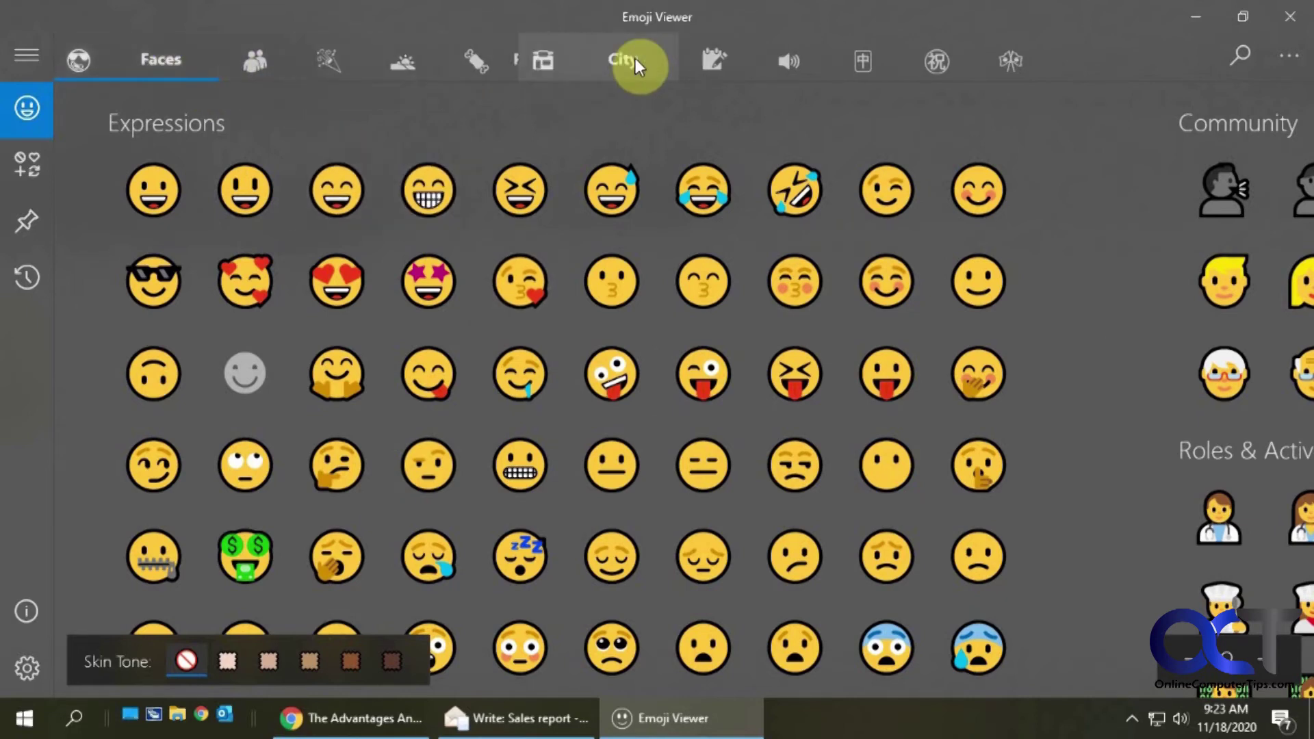
Show Emoji Viewer's City category in a restored-down window placed beside the email.
left_click(557, 70)
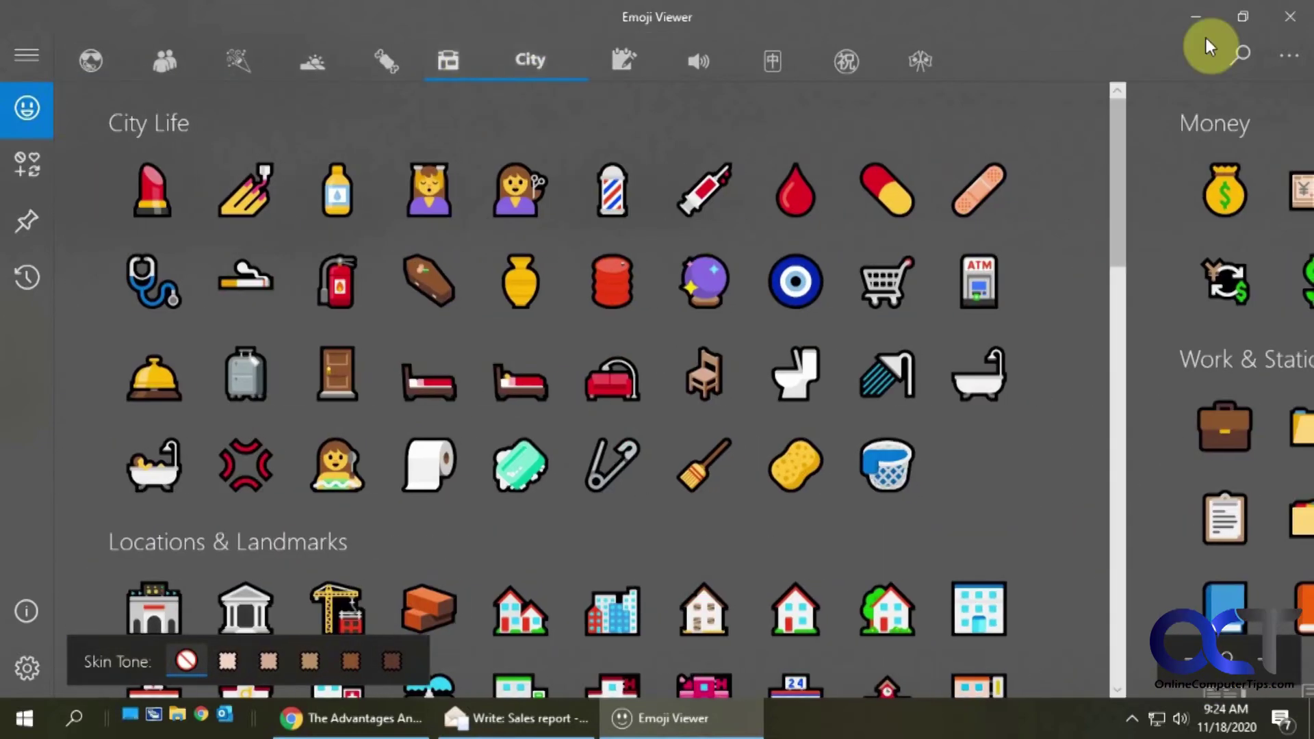
left_click(1242, 16)
left_click_drag(547, 51, 938, 35)
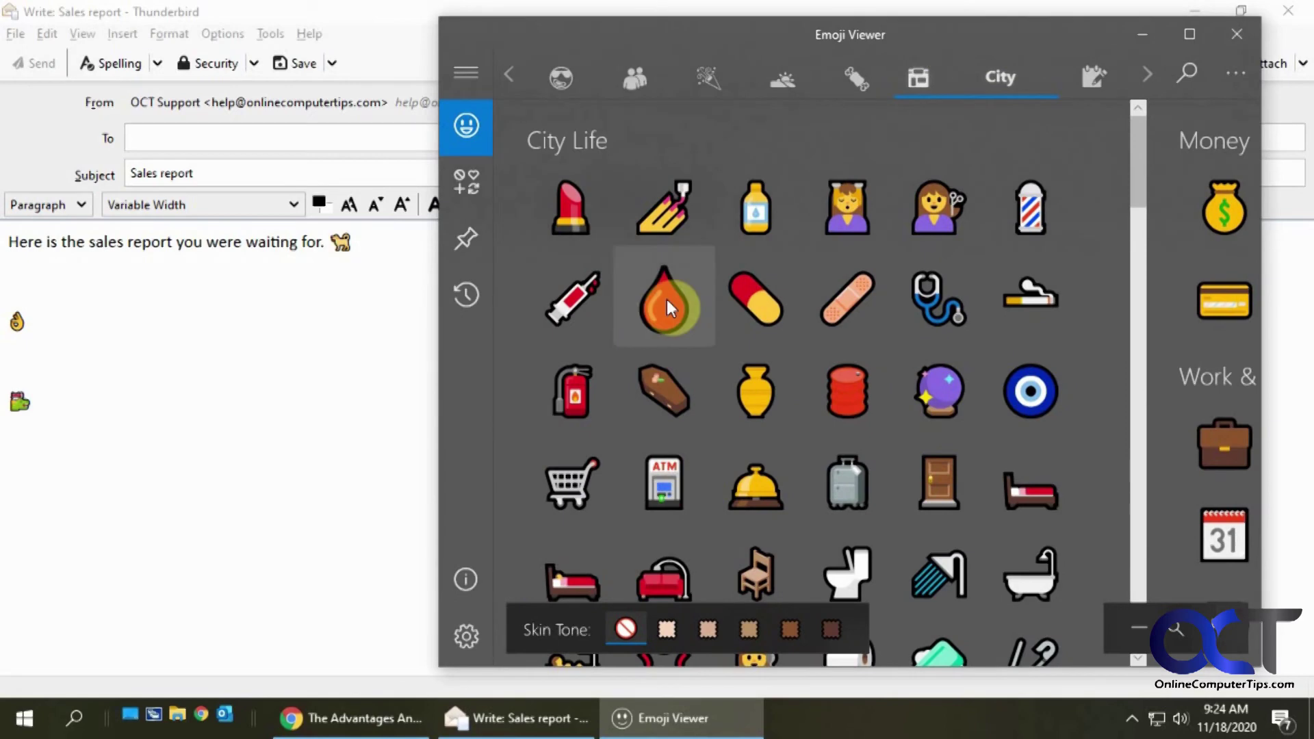
right_click(666, 299)
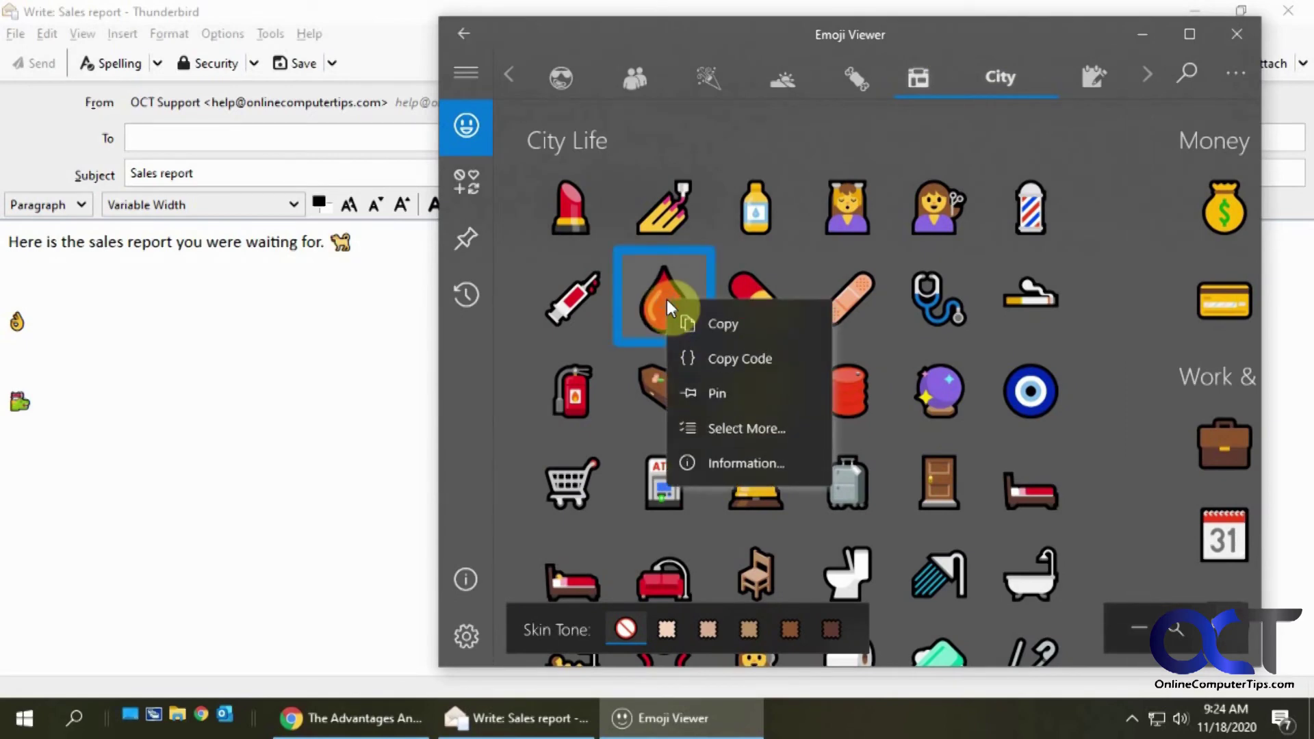
Copy the Drop of Blood emoji and paste it onto the empty email line.
left_click(712, 323)
left_click(137, 363)
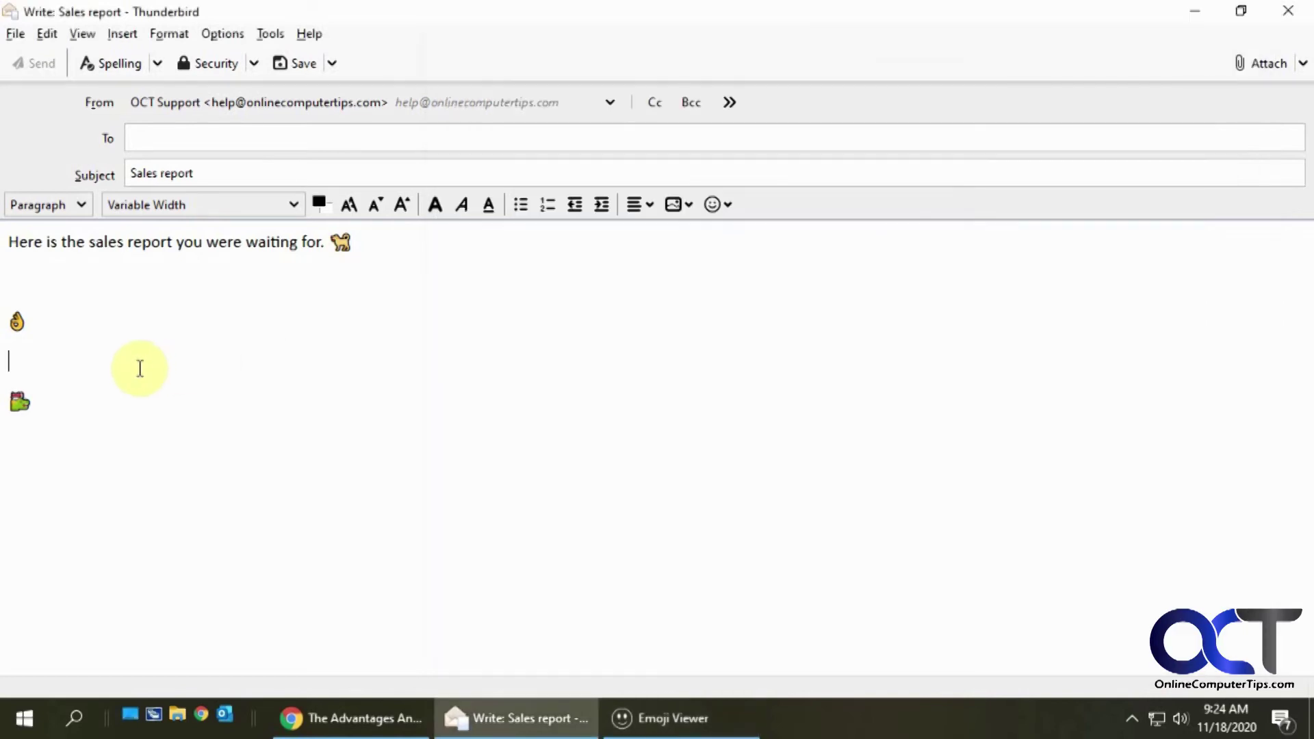
right_click(137, 368)
left_click(208, 450)
View the Drop of Blood emoji's information, then switch to the symbols collection.
left_click(661, 718)
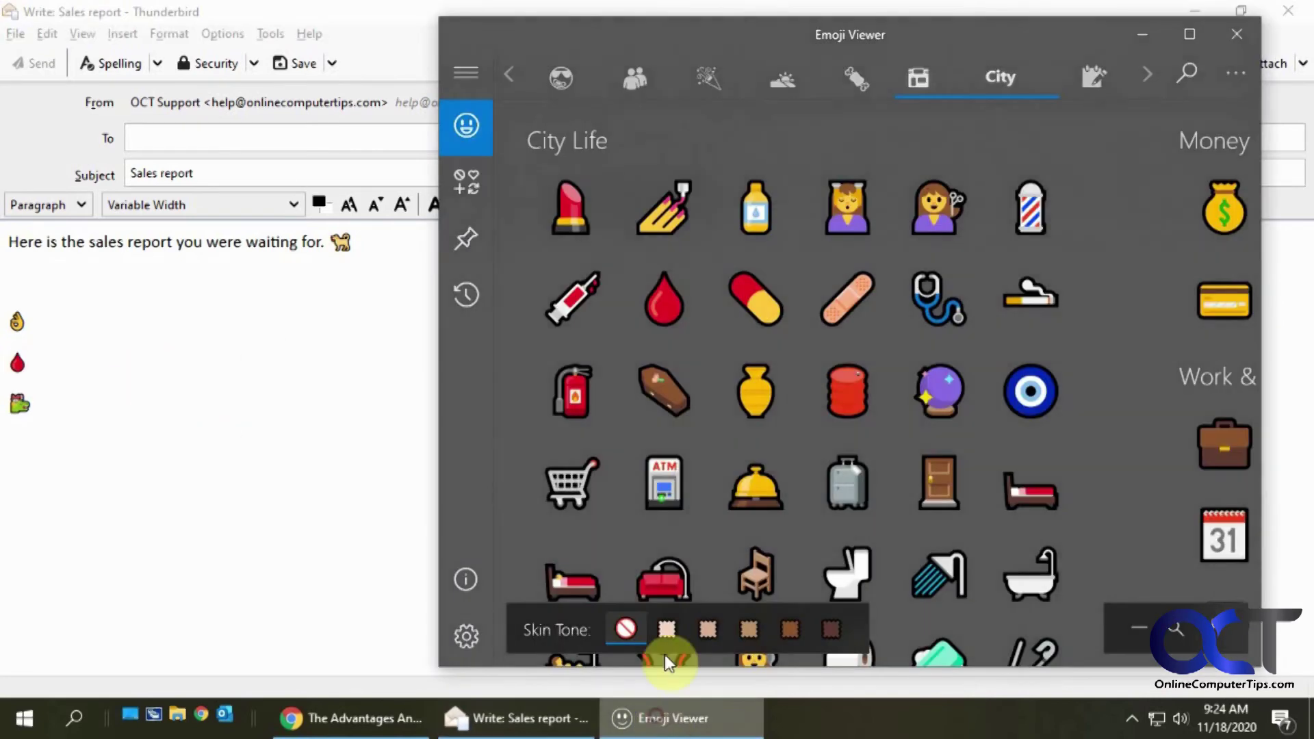
right_click(667, 302)
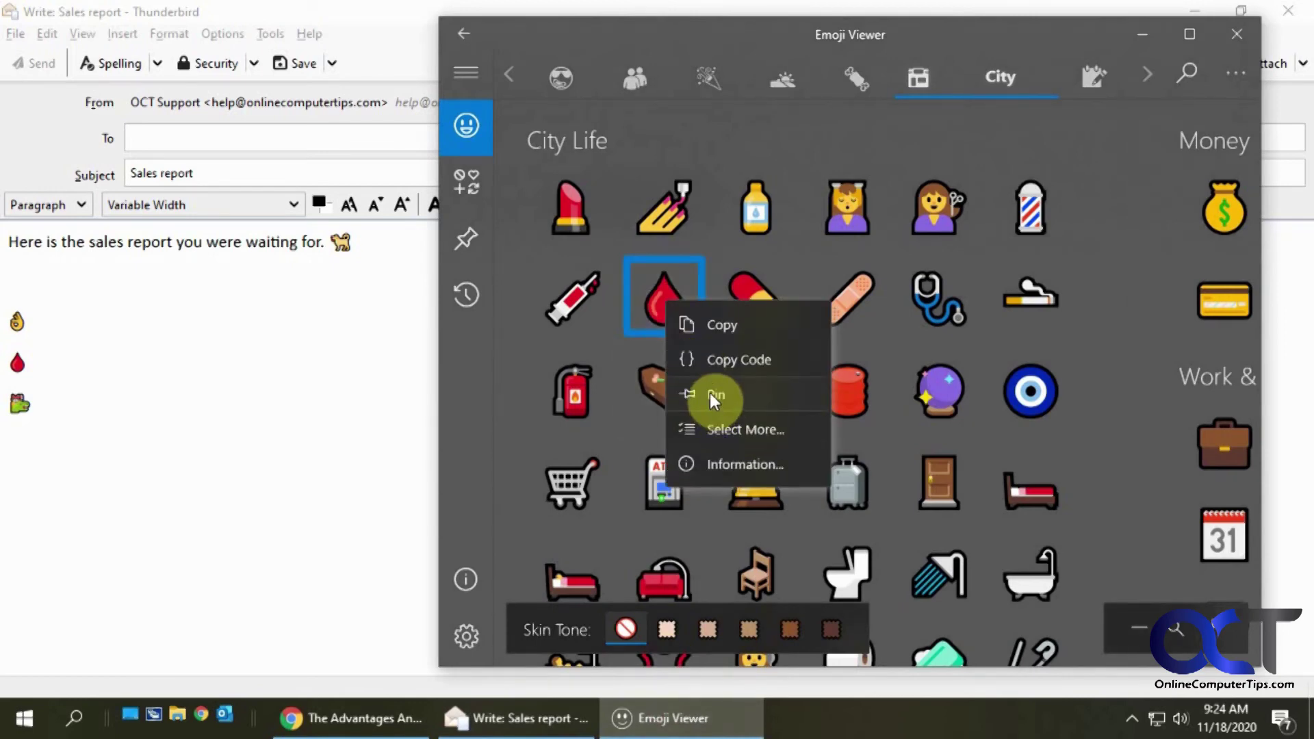
left_click(734, 462)
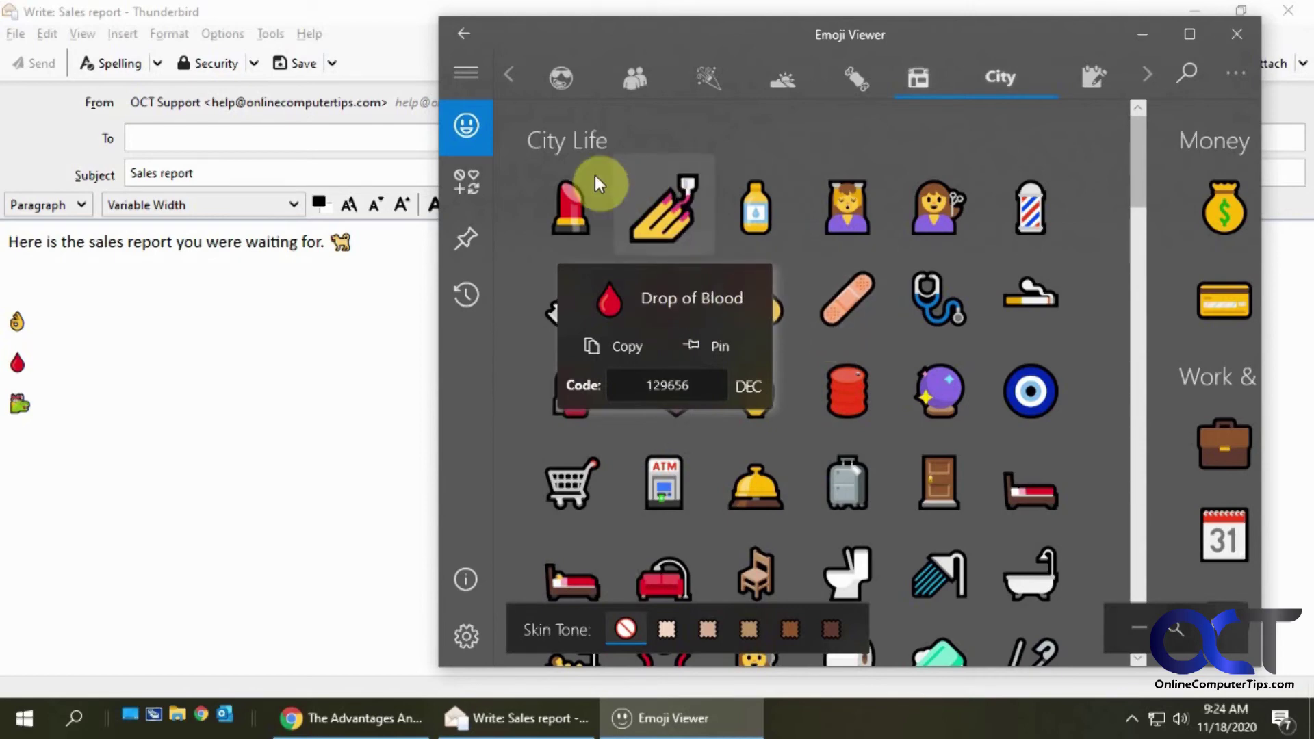
left_click(474, 184)
left_click(474, 183)
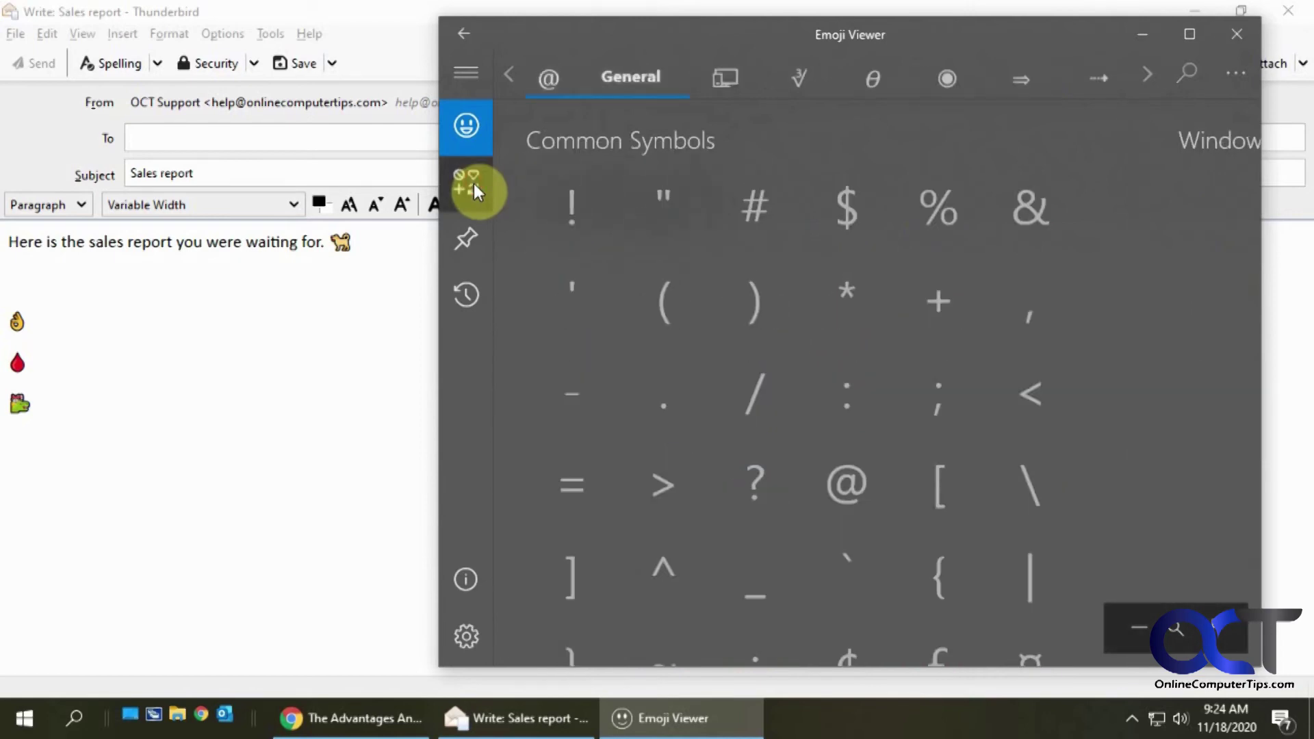
Browse the Pinned and Recents emoji lists, then return to the Faces category.
left_click(466, 238)
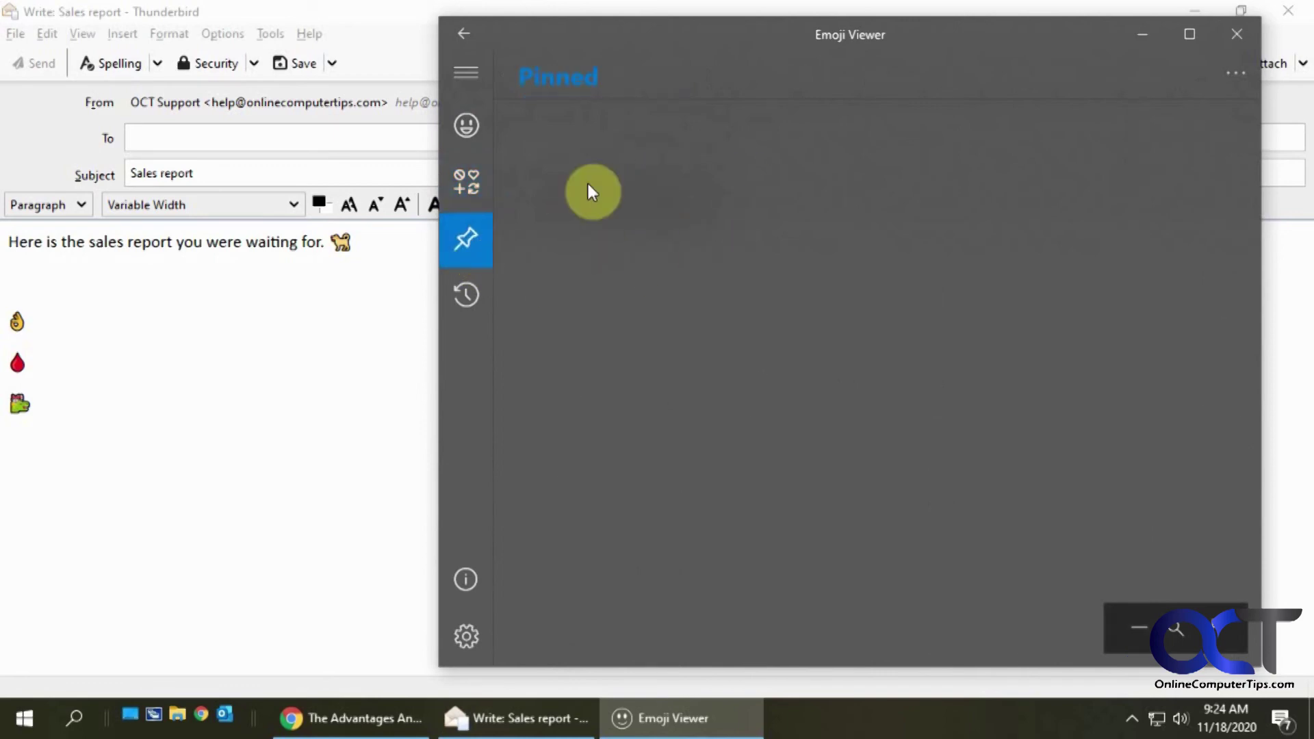
left_click(470, 294)
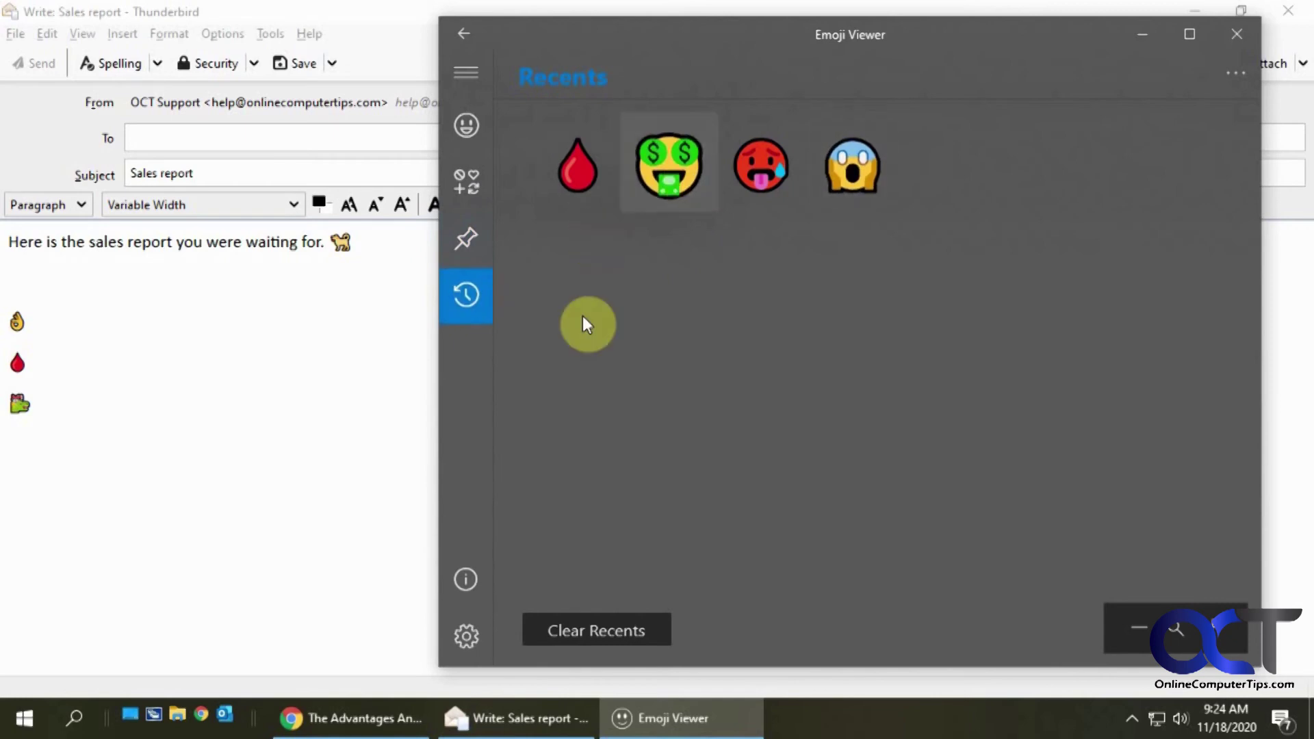
left_click(470, 123)
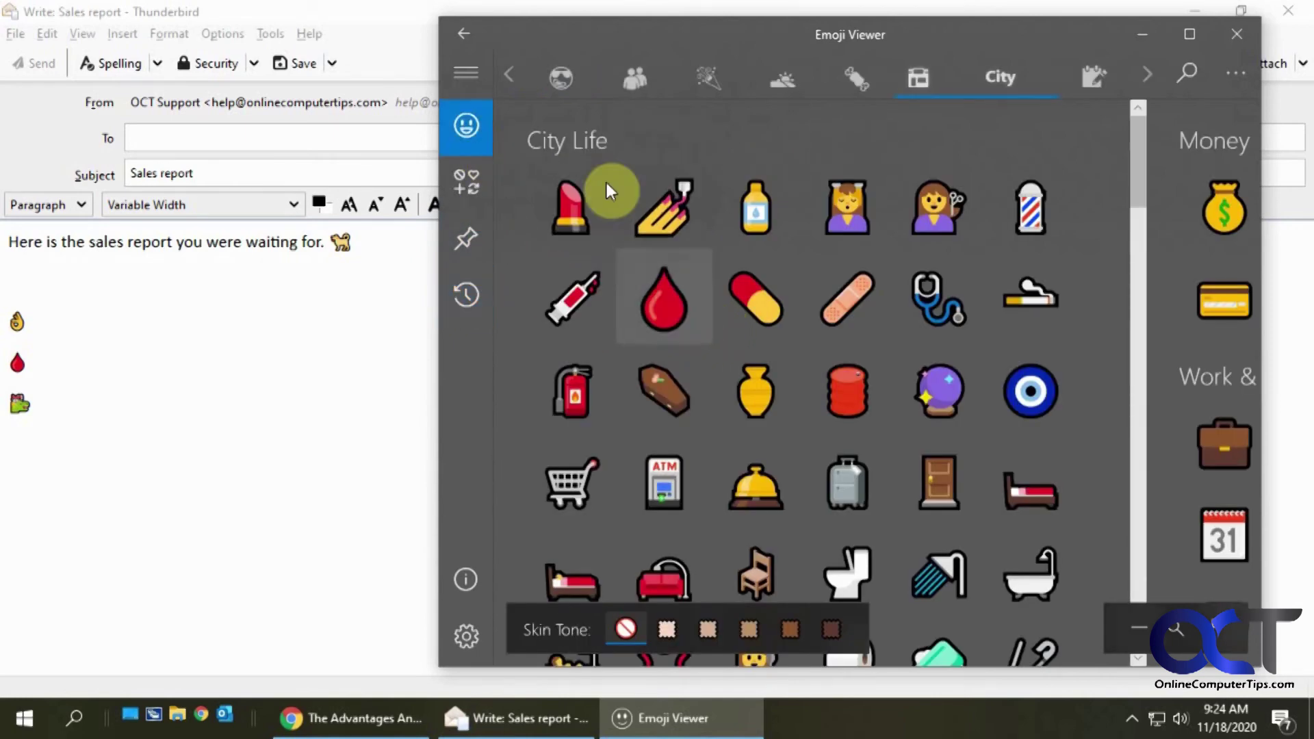
left_click(557, 73)
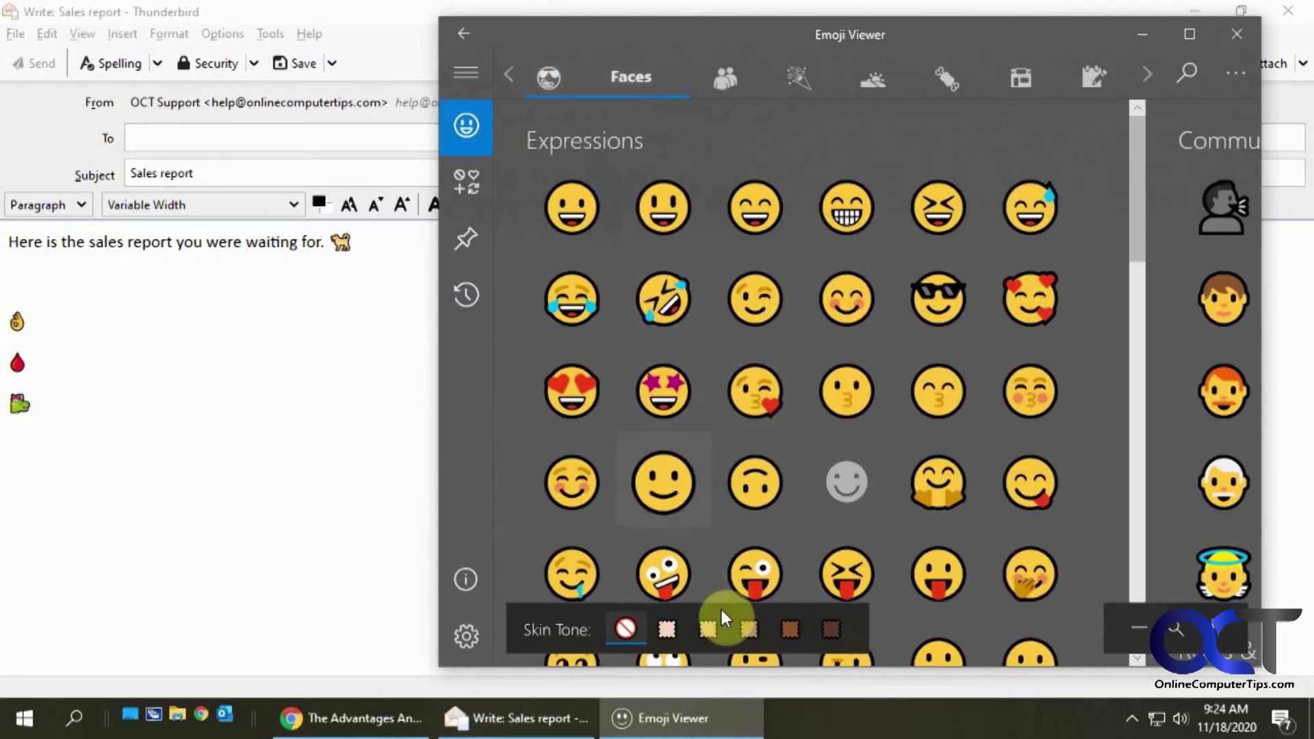
Set the skin tone to the fourth, medium swatch and nudge Emoji Viewer slightly left.
left_click(711, 628)
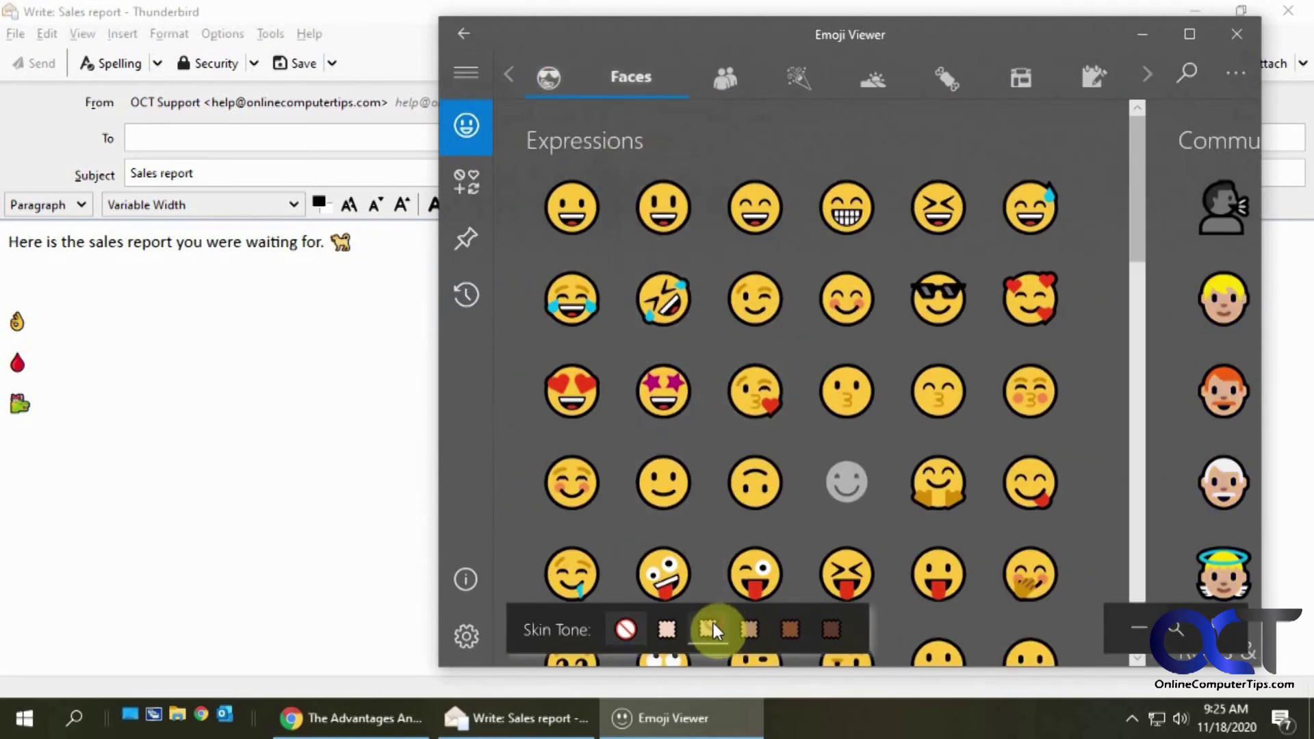
left_click(749, 629)
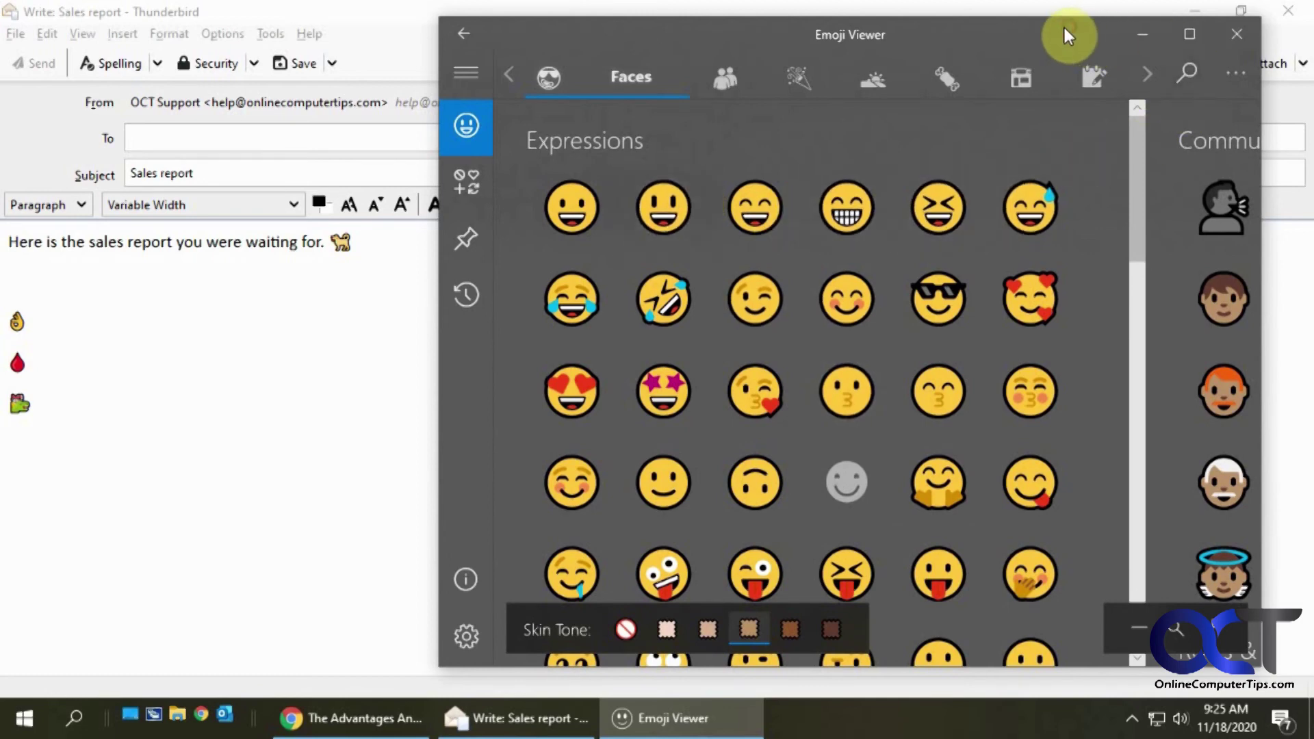
left_click_drag(1068, 38, 973, 45)
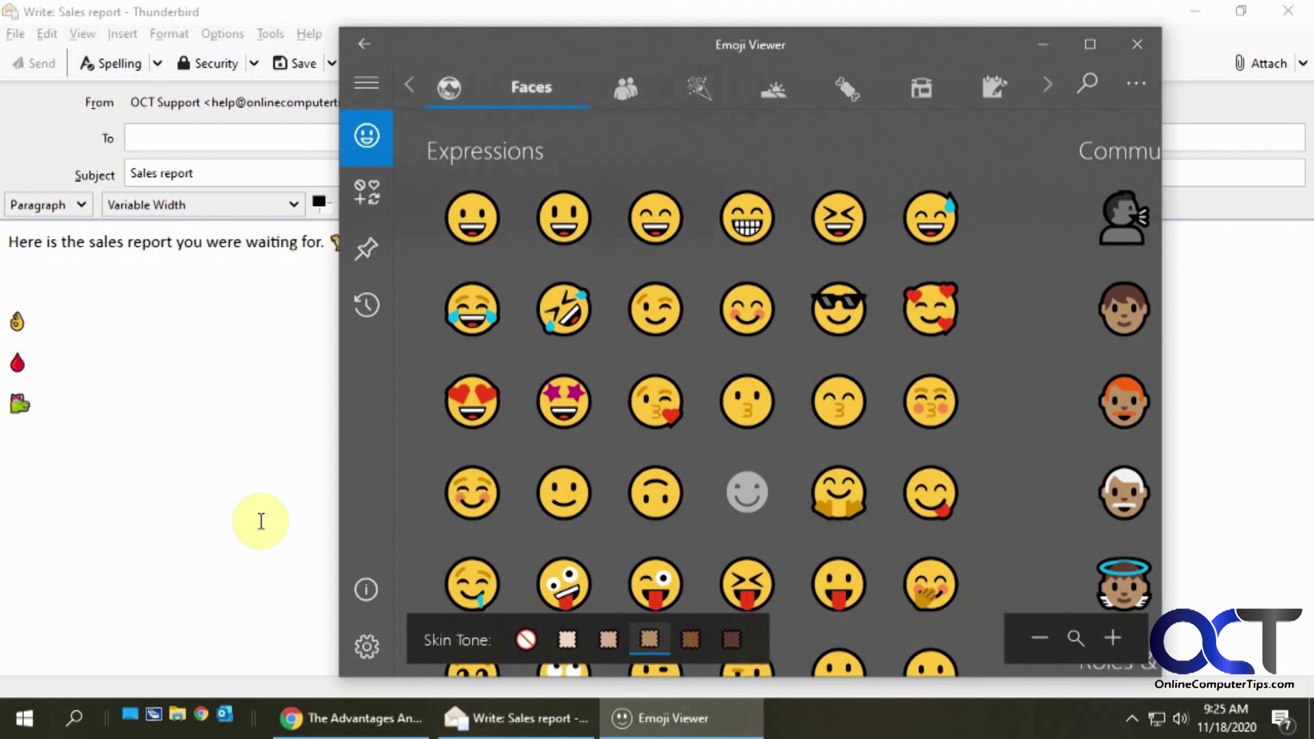
Return to the 'Sales report' message body and open the emoji panel there.
left_click(260, 521)
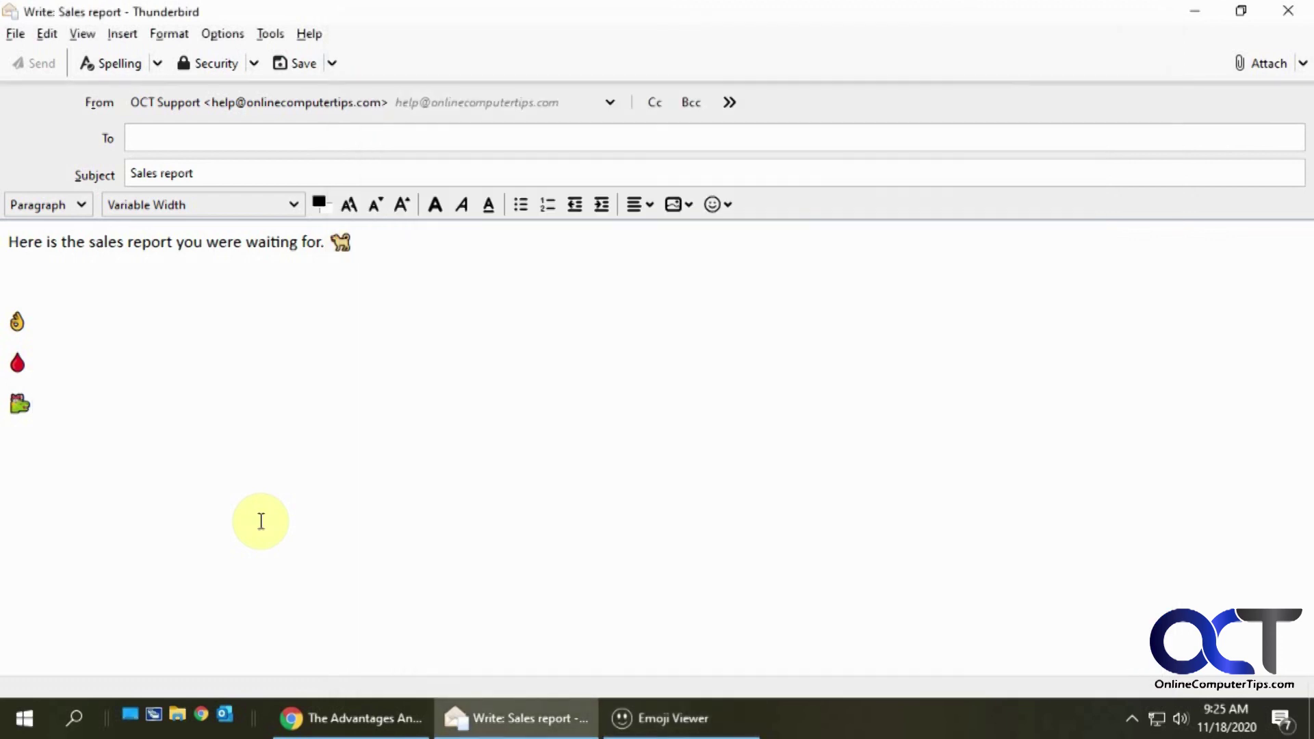
key("super+period")
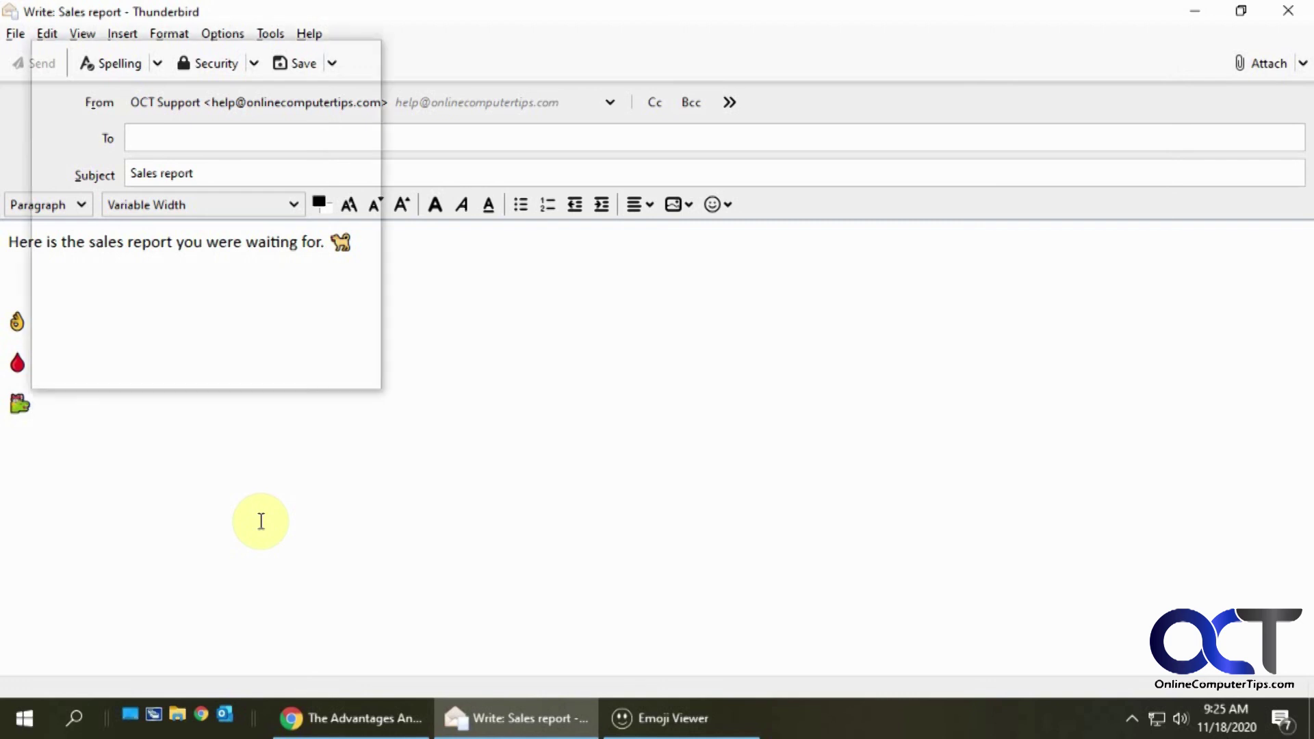